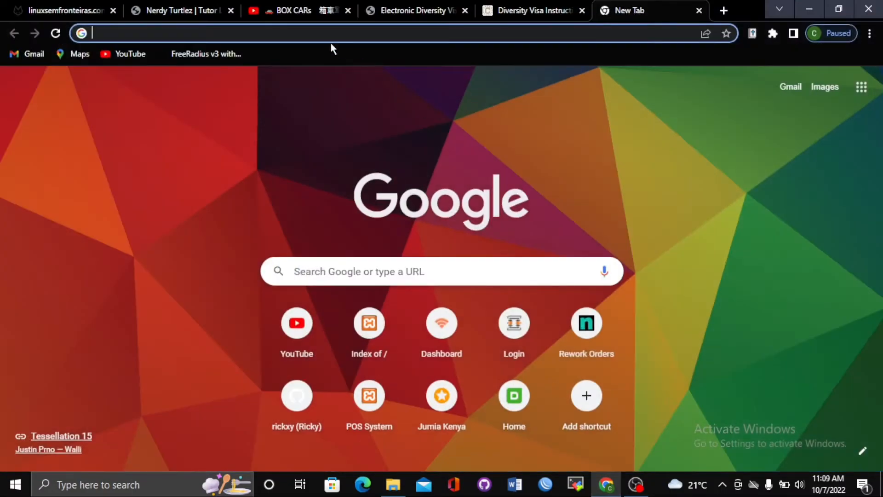
# Search Google for 'electronic diversity visa program'
pyautogui.click(309, 31)
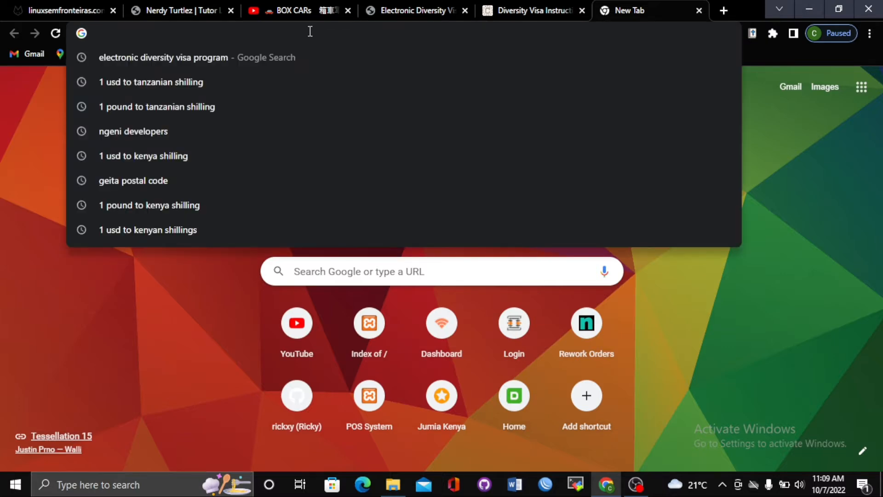
pyautogui.write('electronic diversity visa program')
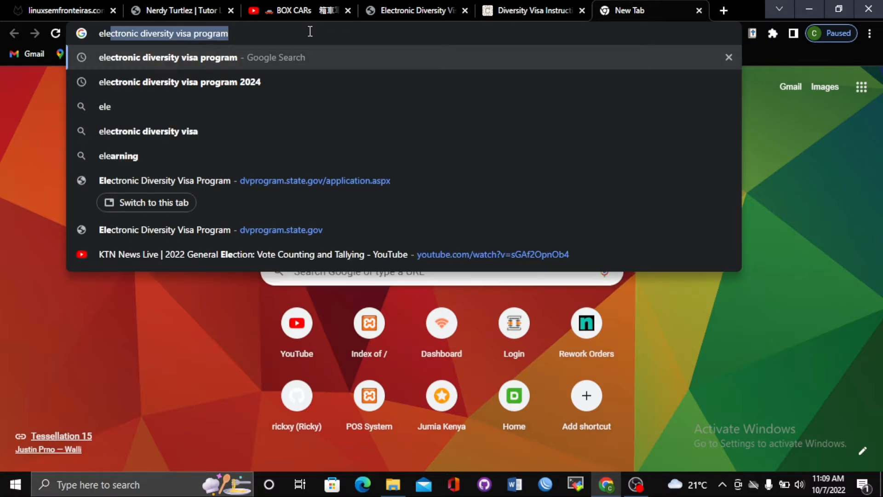
pyautogui.click(310, 31)
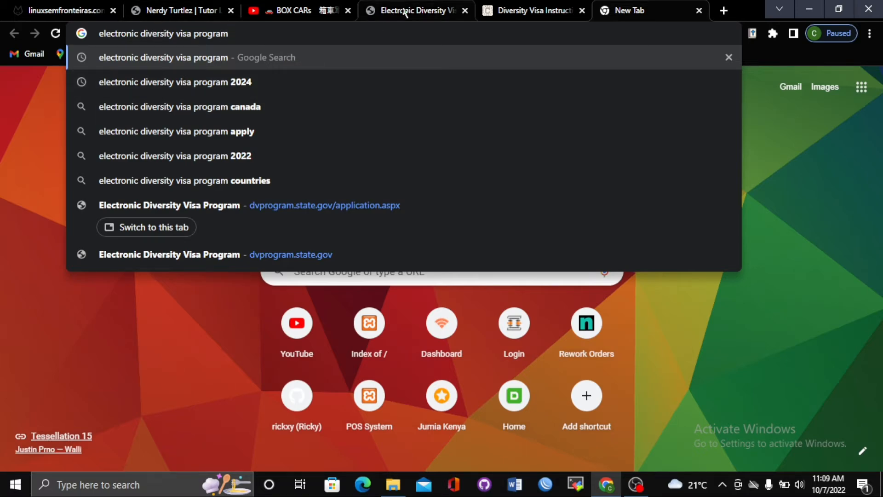
pyautogui.press('Return')
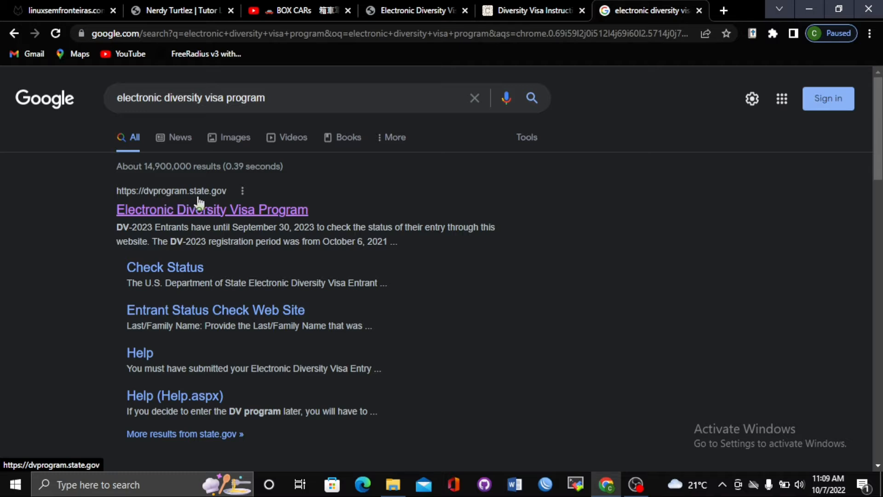
# Open the official dvprogram.state.gov result, then its DV-2024 Instructions link
pyautogui.click(280, 216)
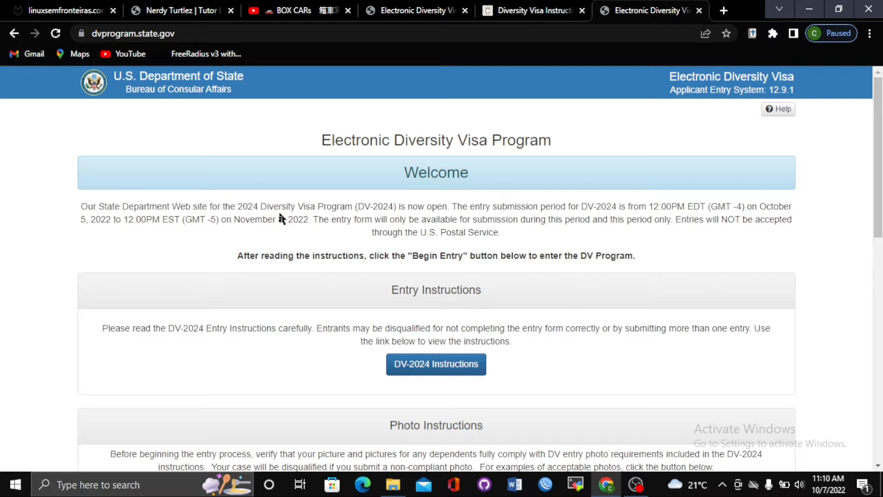
pyautogui.scroll(-3, 877, 216)
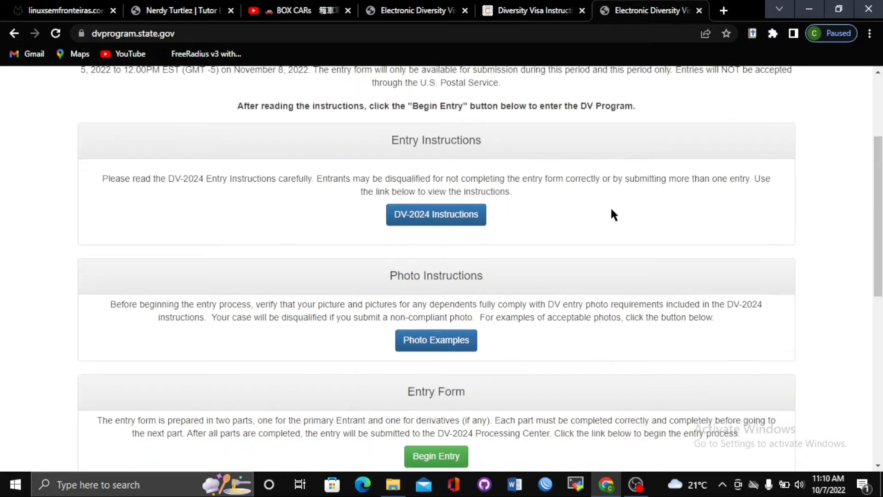
pyautogui.click(441, 215)
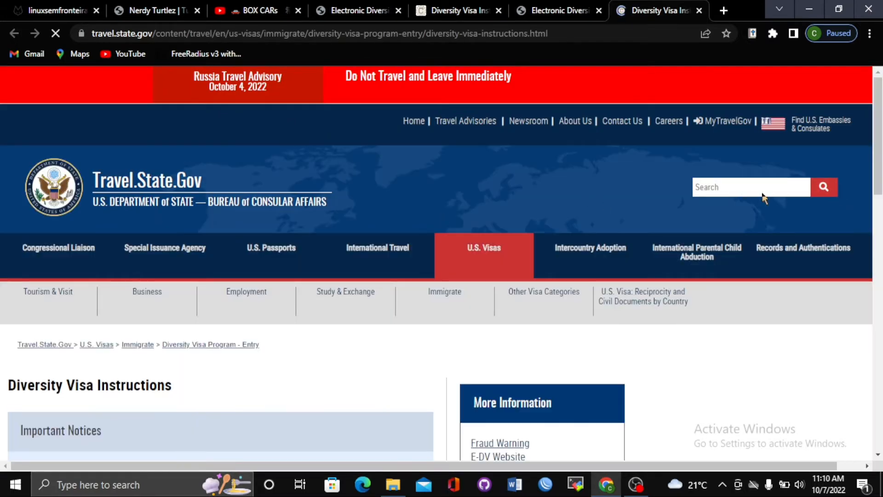
# Open the DV-2024 Program Instructions PDF, then return to the eDV entry tab
pyautogui.scroll(-5, 442, 264)
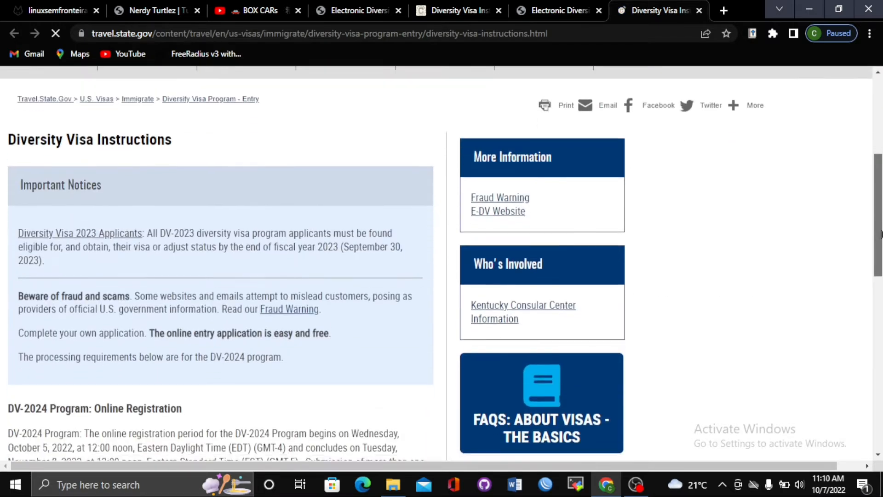
pyautogui.scroll(-5, 443, 260)
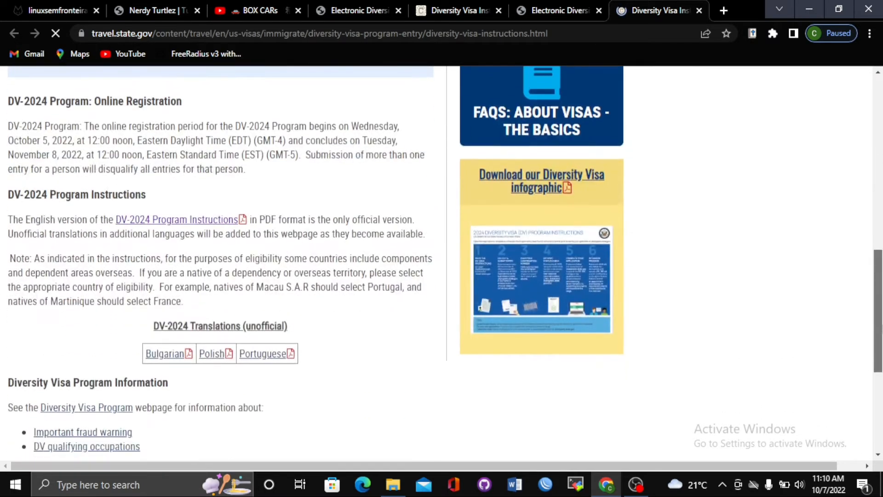
pyautogui.click(166, 217)
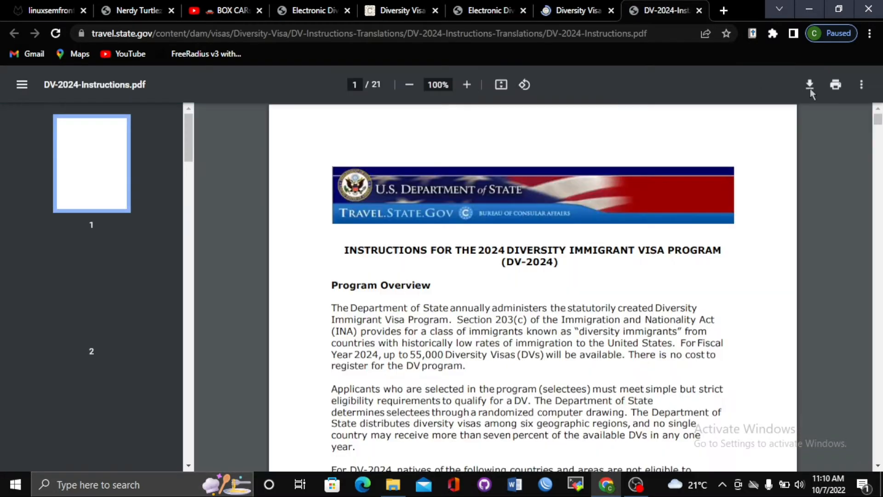
pyautogui.moveTo(880, 114); pyautogui.dragTo(875, 86)
pyautogui.click(547, 10)
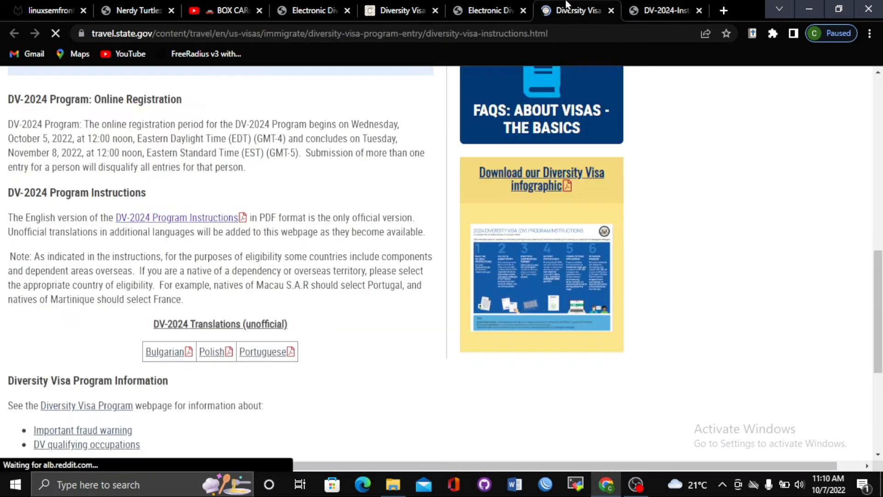
pyautogui.click(518, 7)
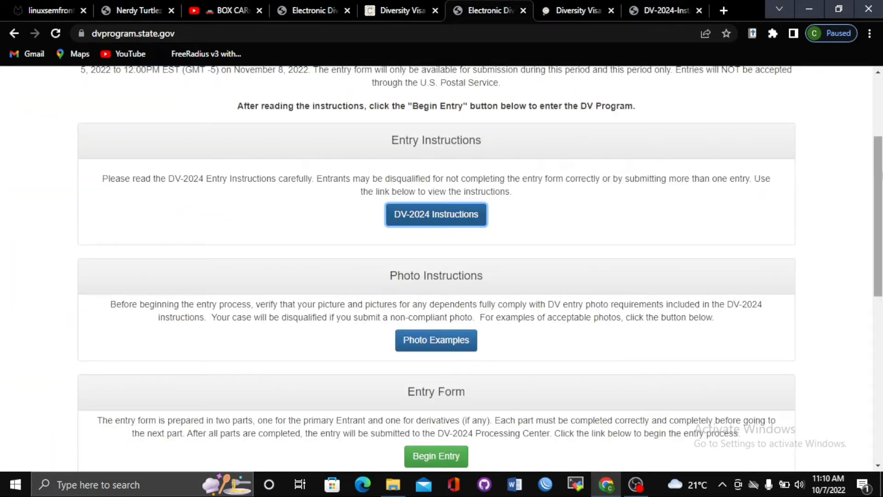
pyautogui.scroll(-2, 587, 249)
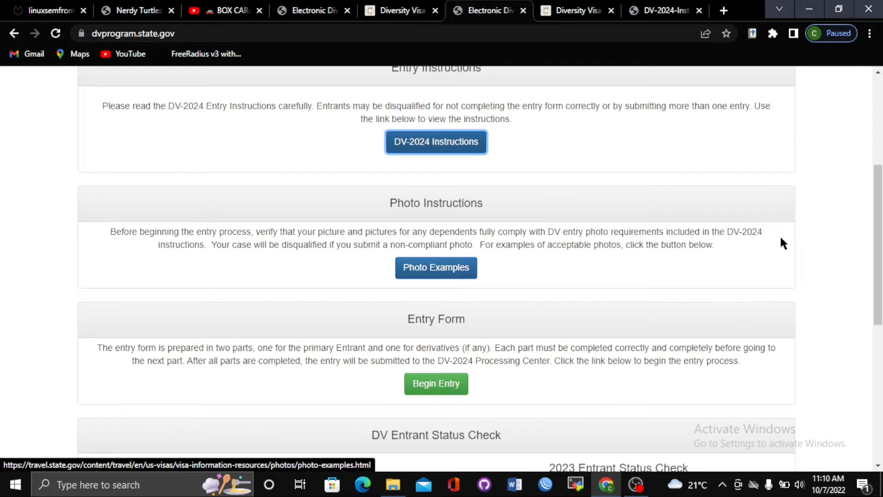
pyautogui.scroll(-3, 878, 227)
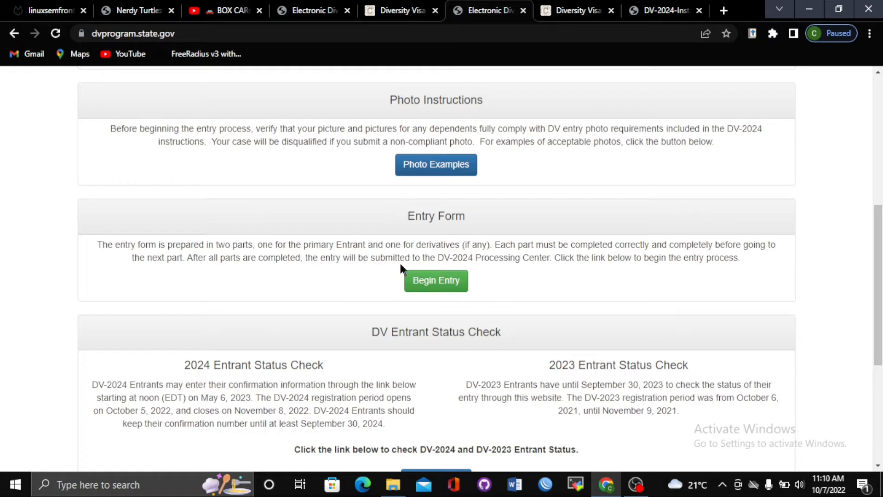
# Begin a new DV-2024 entry and submit the picture authentication code, which gets rejected
pyautogui.click(441, 288)
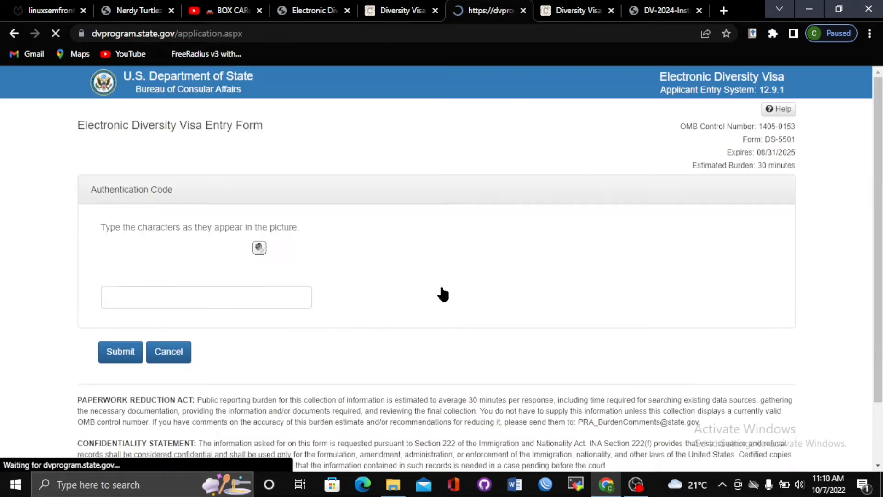
pyautogui.click(176, 303)
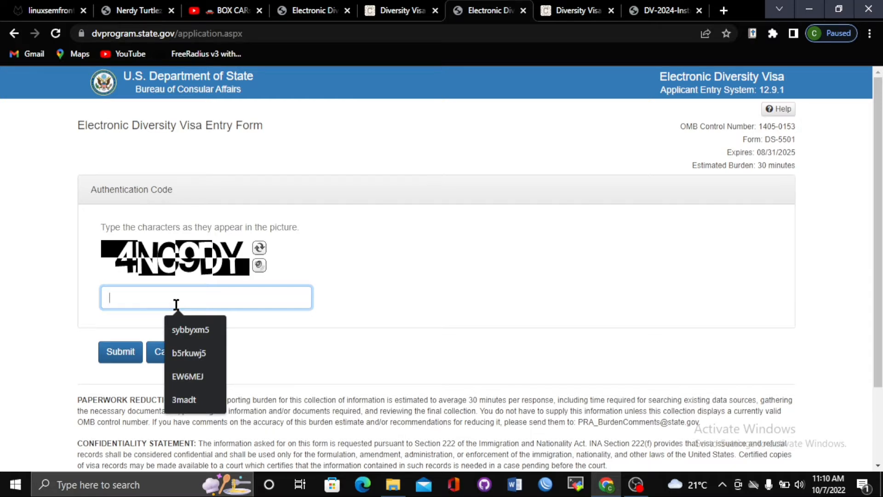
pyautogui.write('4')
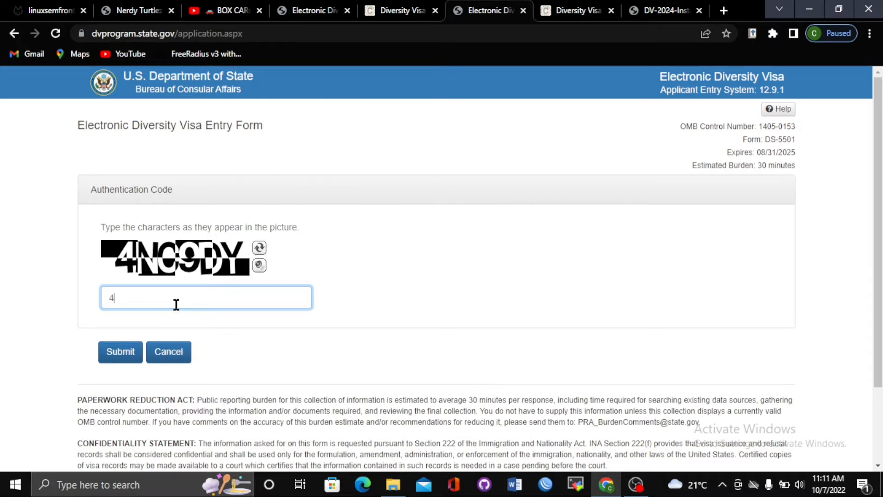
pyautogui.write('N')
pyautogui.write('O')
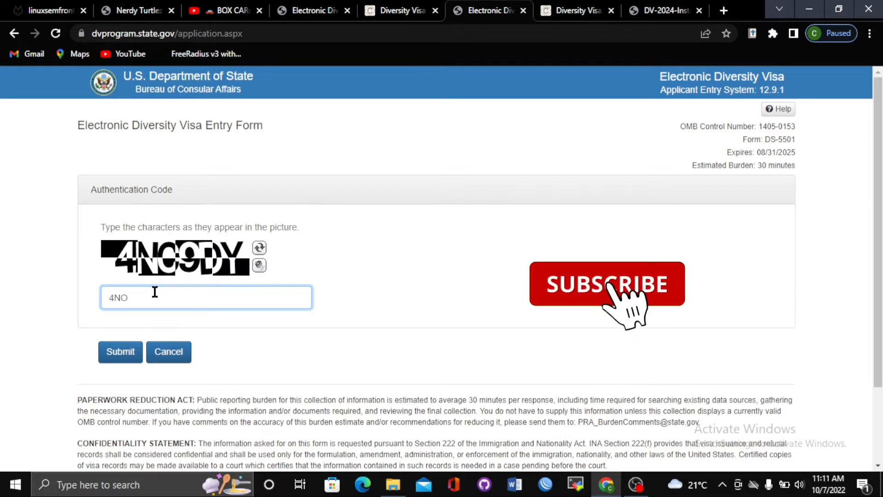
pyautogui.write('9')
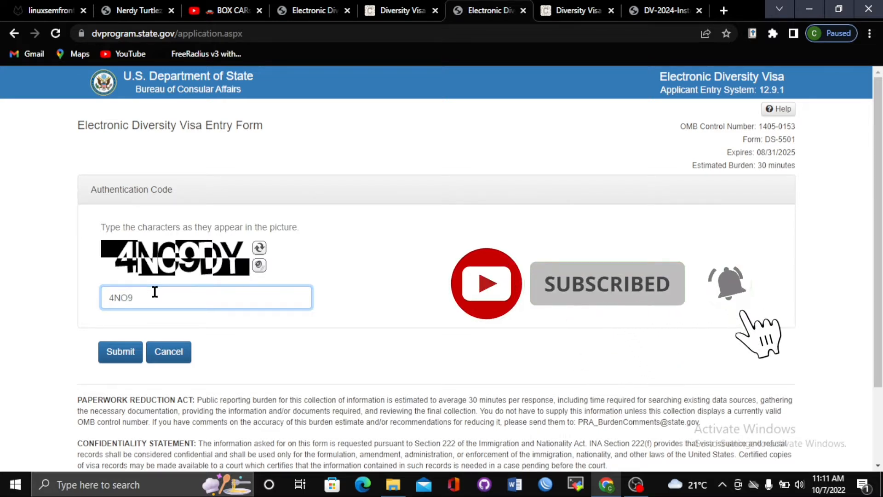
pyautogui.write('DY')
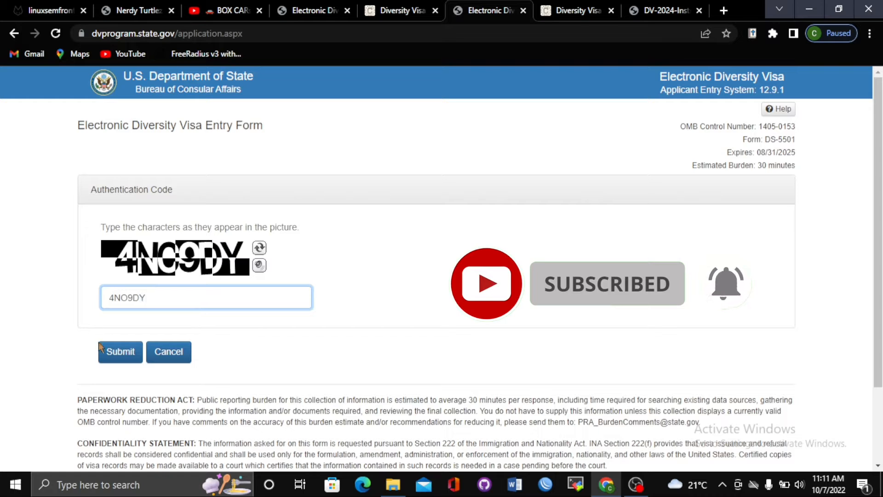
pyautogui.click(109, 352)
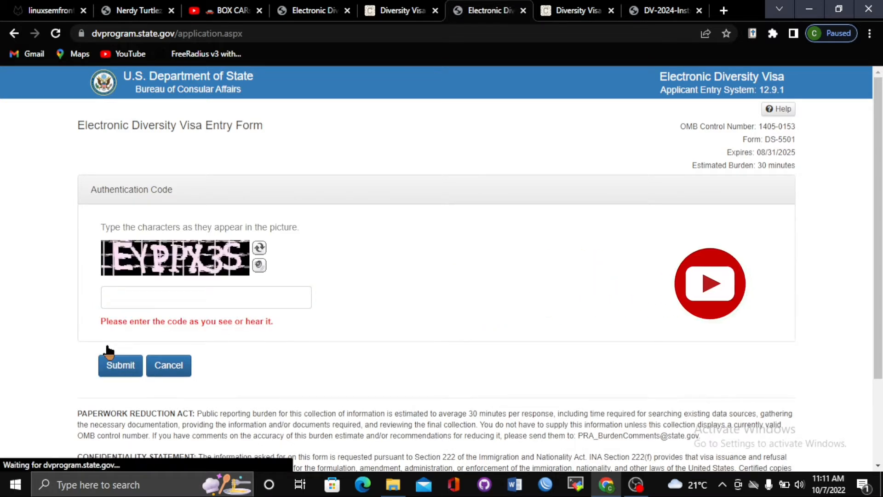
# Enter the new picture code and submit it to reach Part One – Entrant Information
pyautogui.click(118, 306)
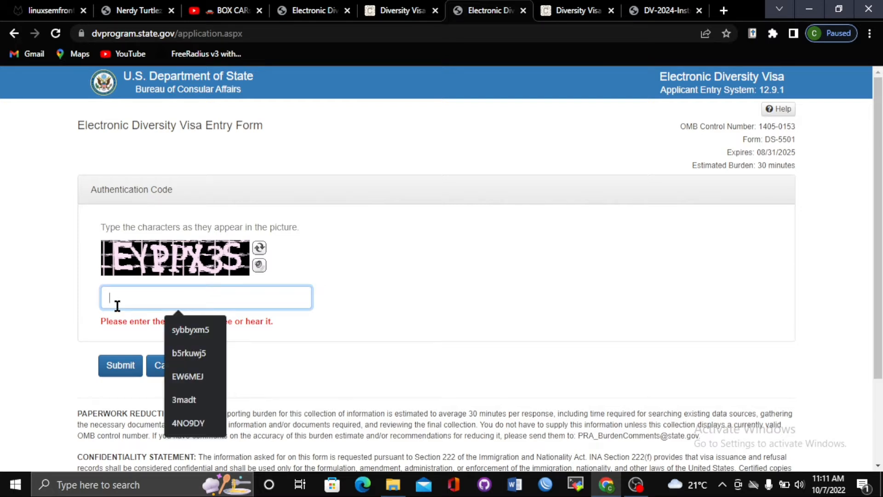
pyautogui.write('E')
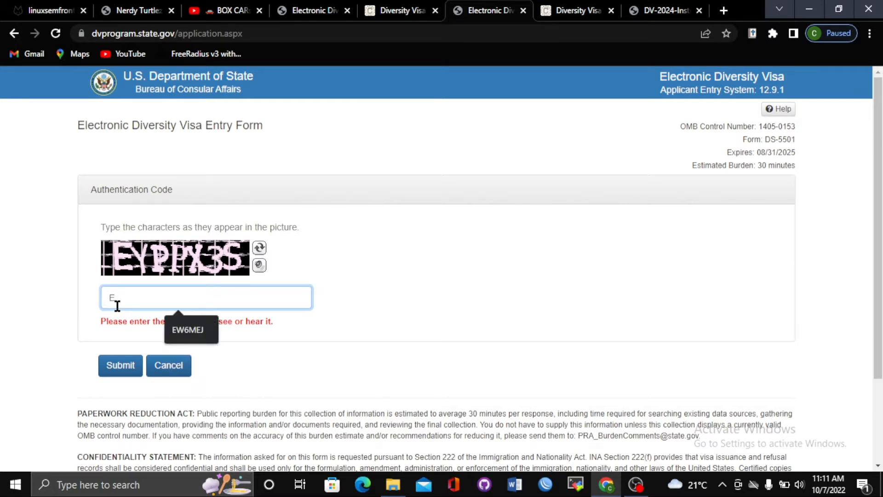
pyautogui.write('YP')
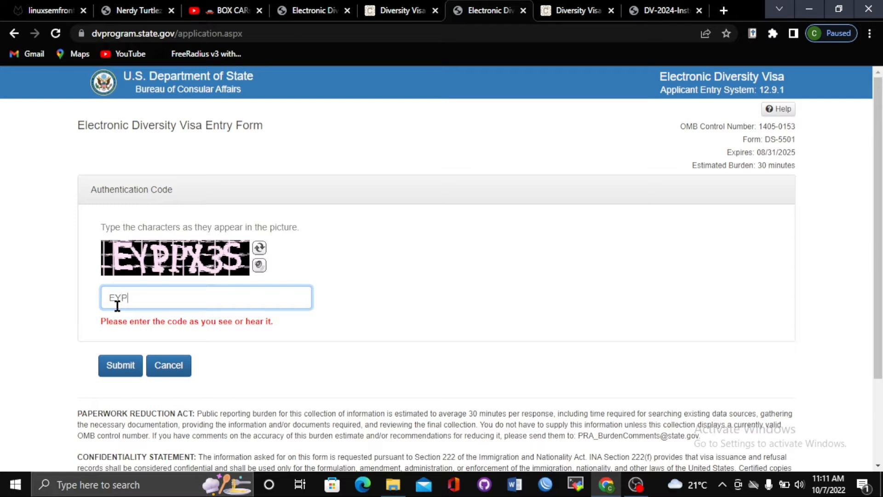
pyautogui.write('PX3S')
pyautogui.click(125, 366)
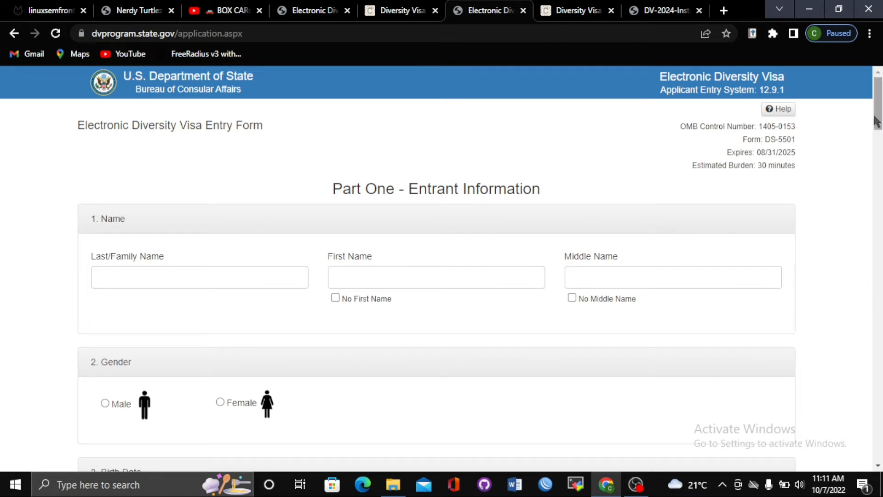
pyautogui.moveTo(876, 122)
pyautogui.mouseDown()
pyautogui.moveTo(879, 450)
pyautogui.moveTo(877, 117)
pyautogui.mouseUp()
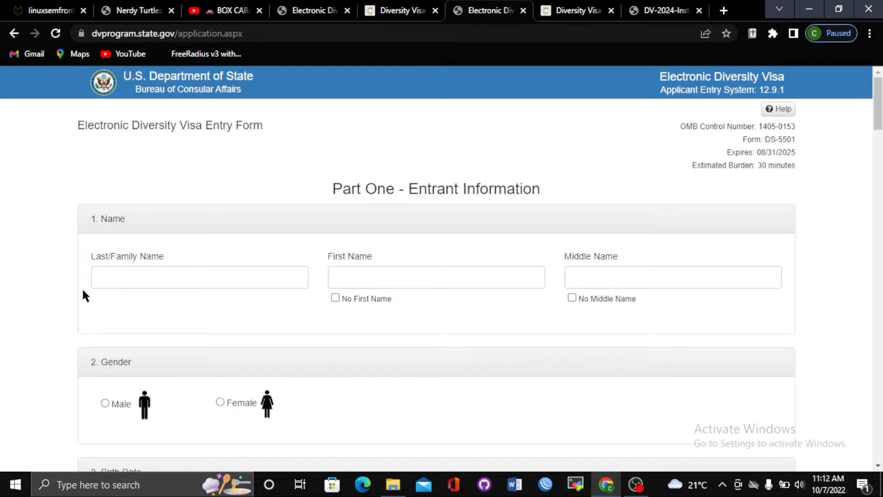
# Enter the entrant's last/family name and first name in the Name section
pyautogui.click(119, 275)
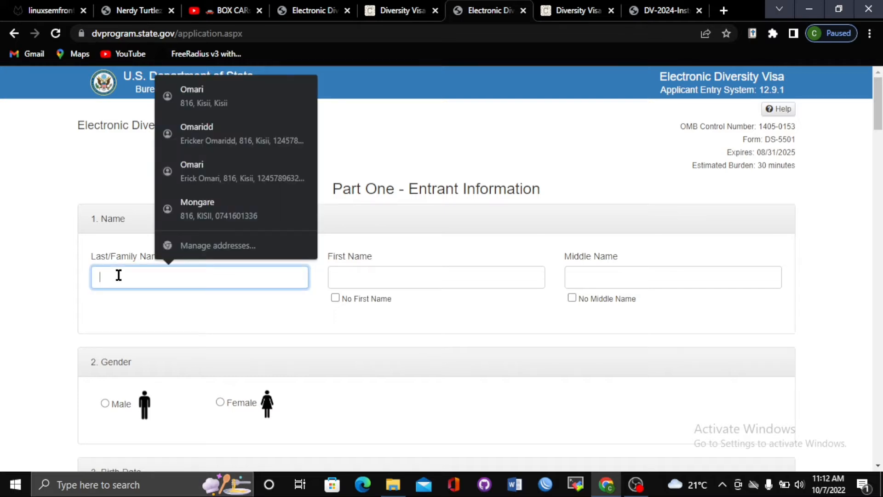
pyautogui.click(391, 282)
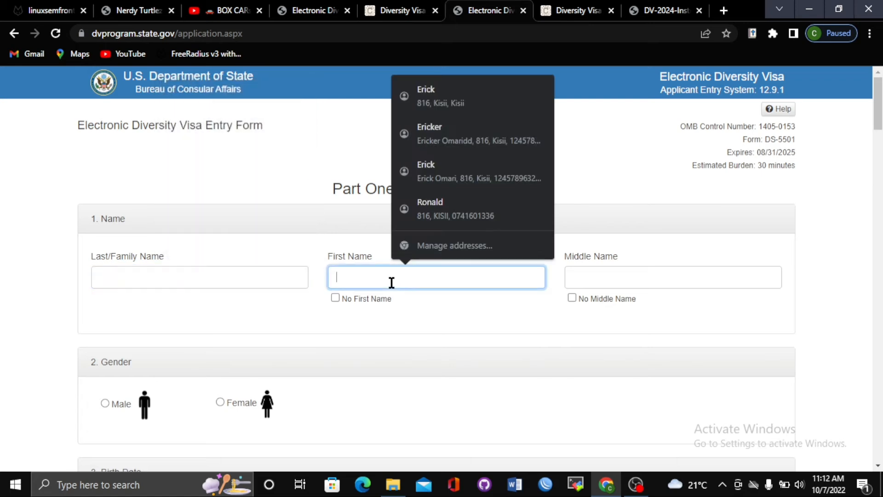
pyautogui.click(598, 274)
pyautogui.click(240, 275)
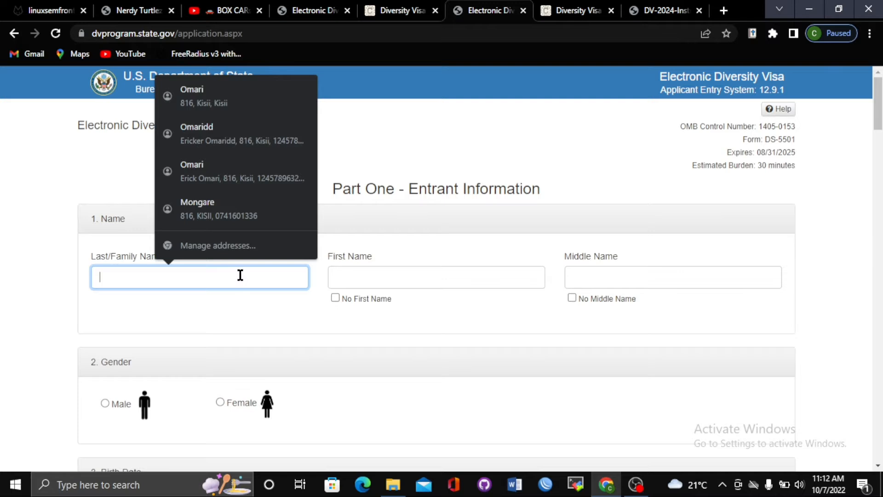
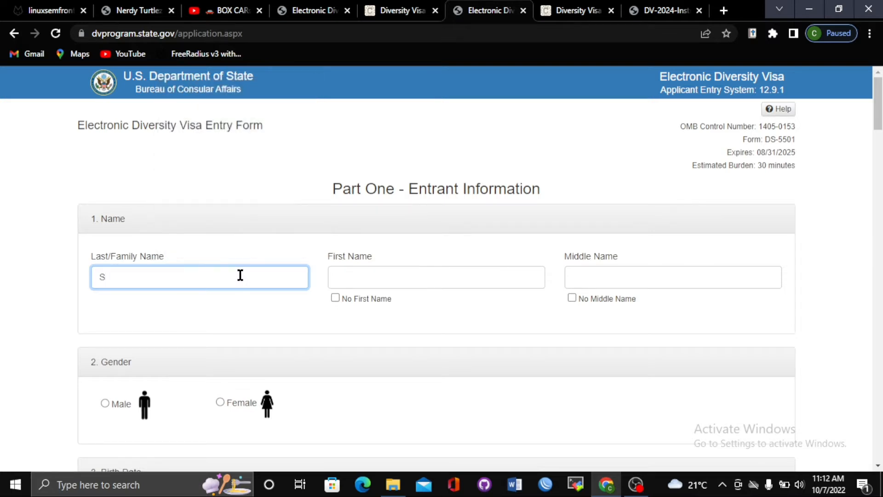
pyautogui.click(375, 271)
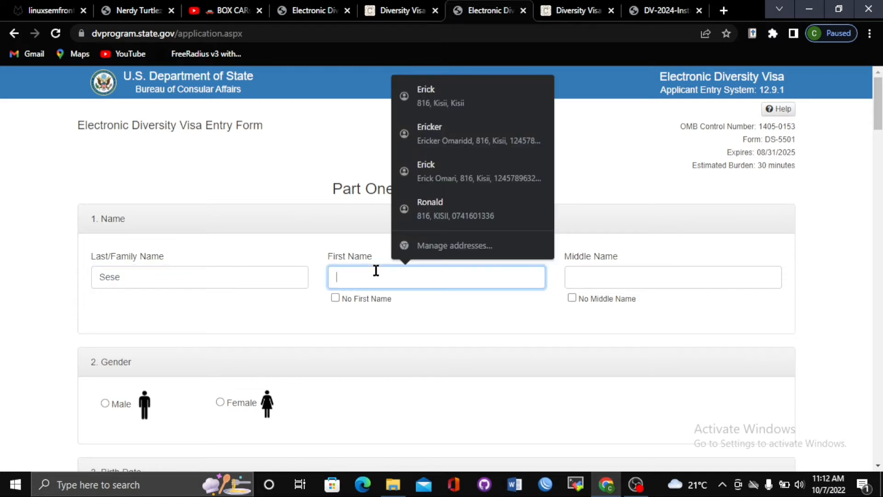
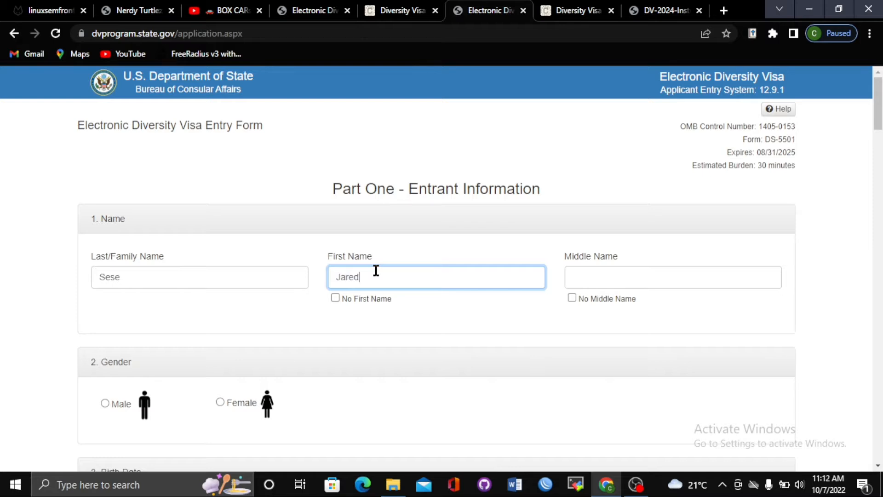
# Enter the entrant's middle name, leaving No Middle Name unticked
pyautogui.click(624, 282)
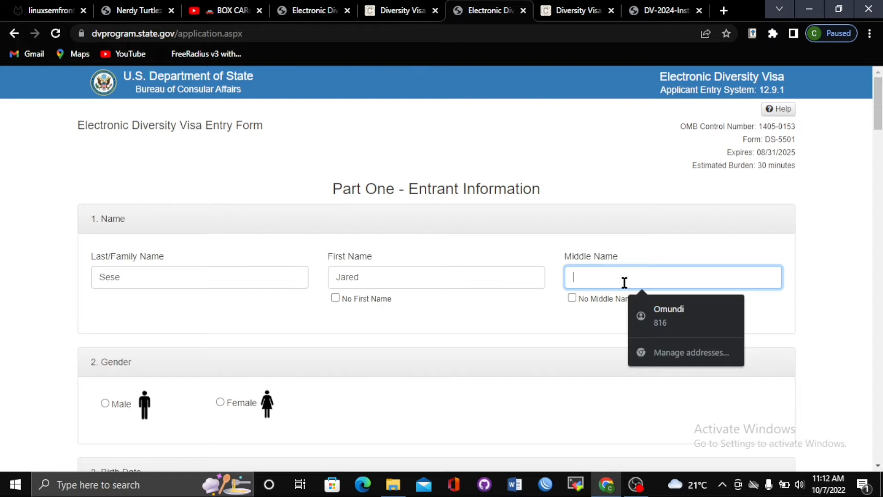
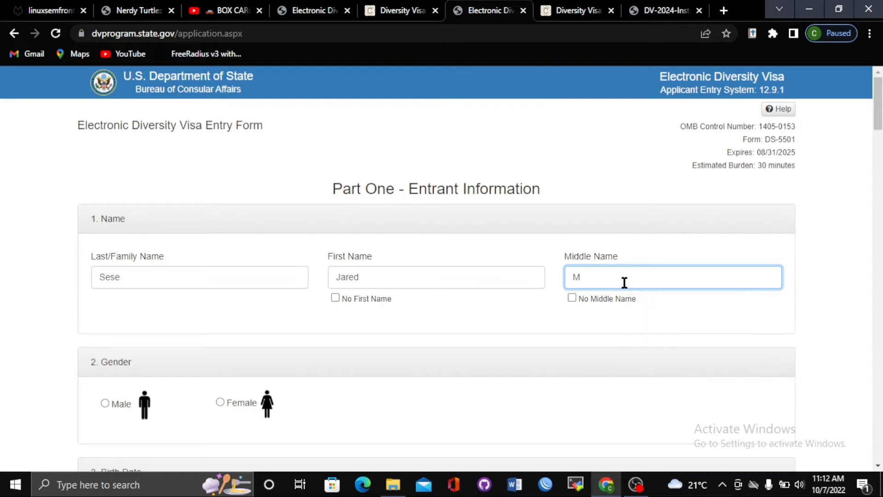
pyautogui.click(571, 298)
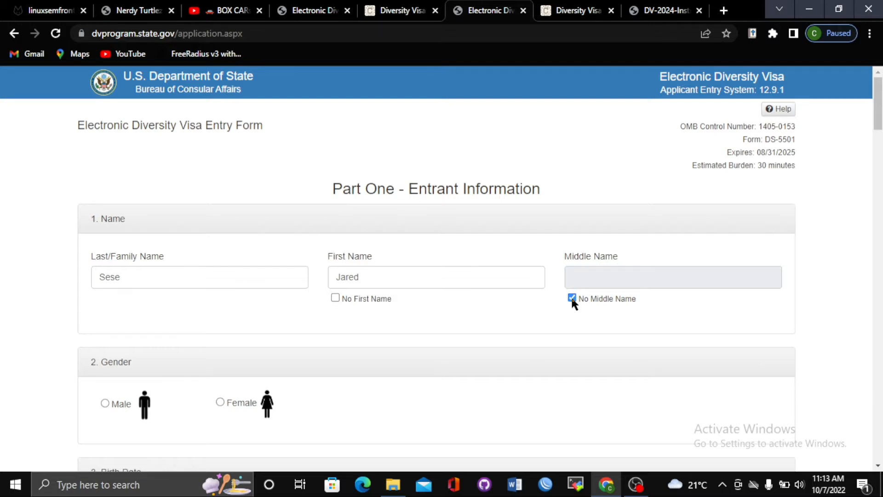
pyautogui.click(572, 298)
pyautogui.click(574, 287)
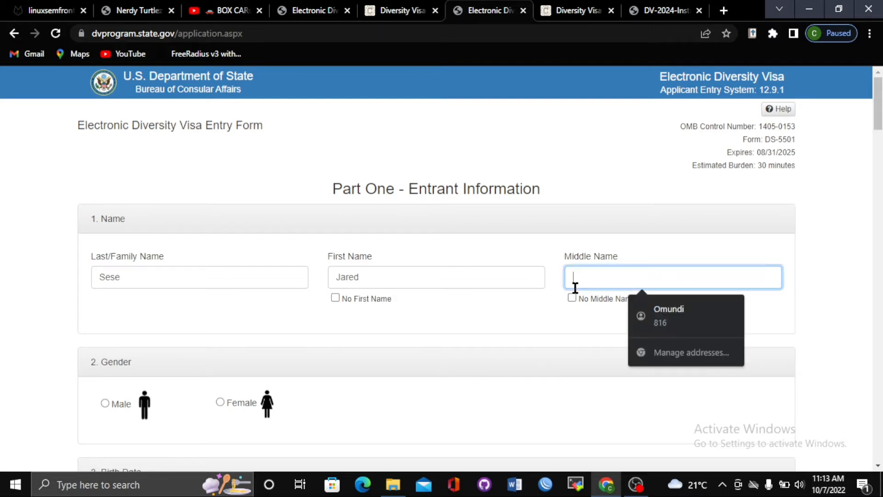
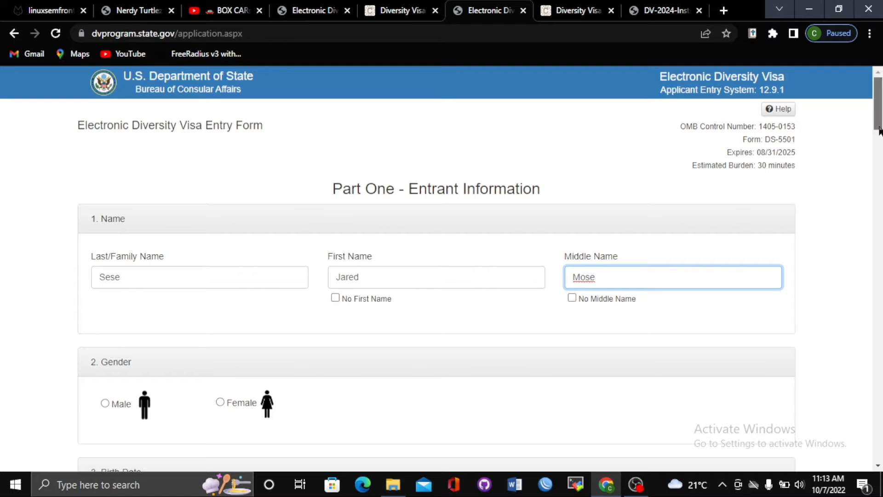
pyautogui.scroll(-3, 878, 131)
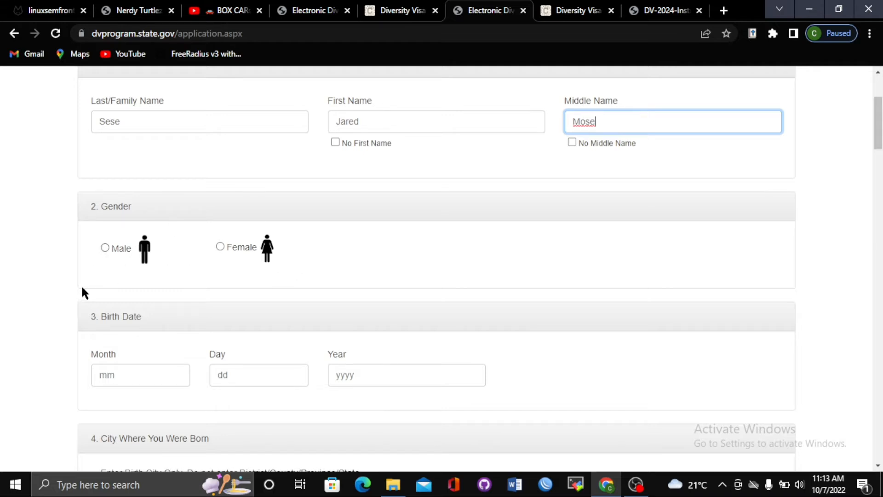
# Choose the Male option under 2. Gender
pyautogui.click(104, 248)
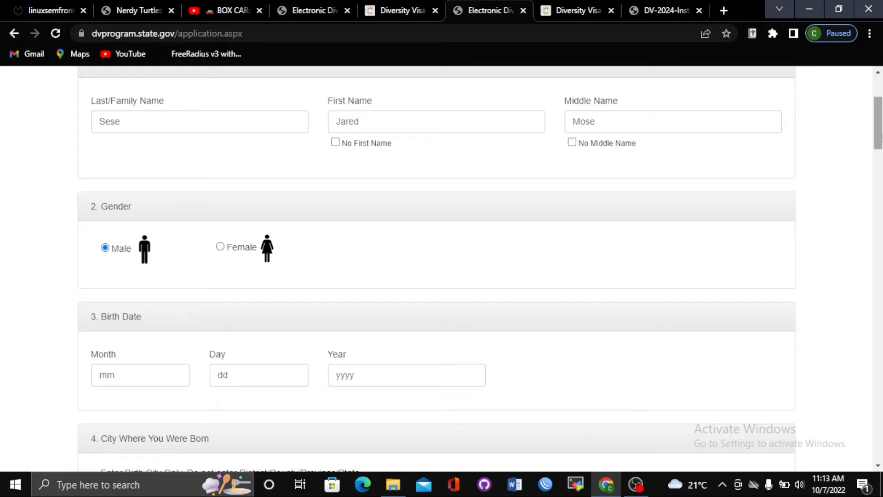
pyautogui.scroll(-2, 881, 137)
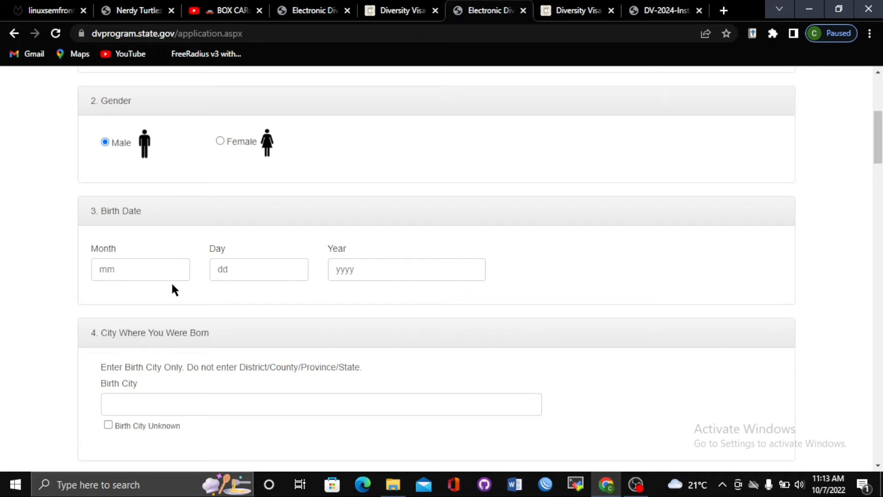
# Fill the Birth Date fields with month 01, day 08, year 1990
pyautogui.click(132, 274)
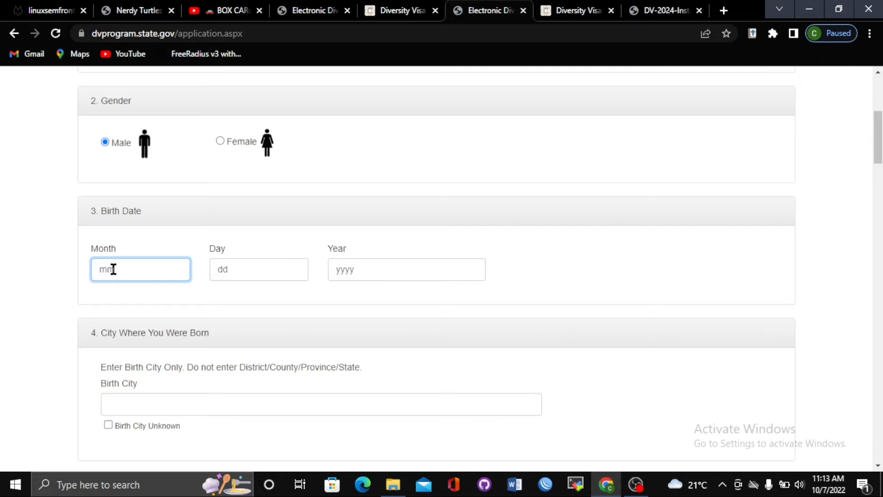
pyautogui.write('1')
pyautogui.press('BackSpace')
pyautogui.write('01')
pyautogui.click(245, 261)
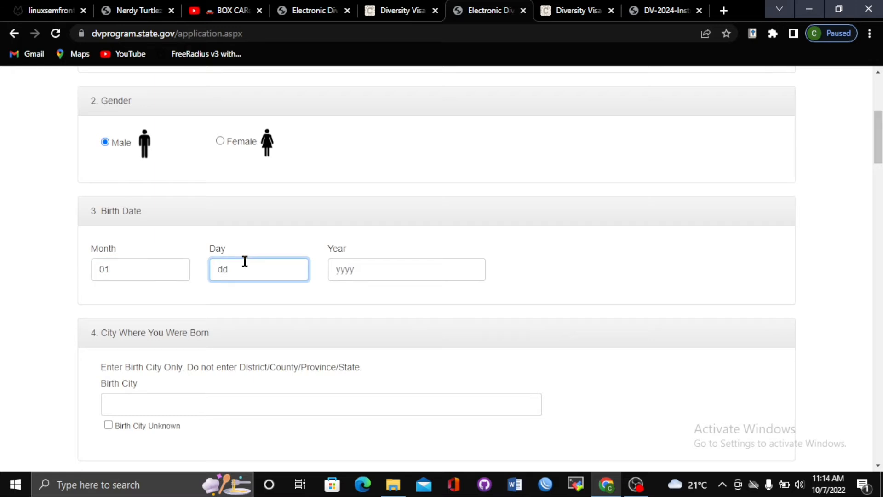
pyautogui.write('08')
pyautogui.click(342, 272)
pyautogui.write('19')
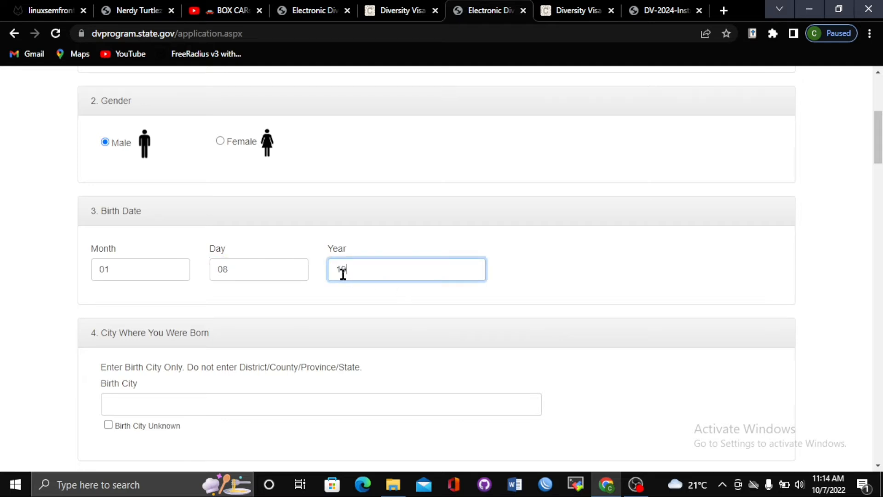
pyautogui.write('90')
pyautogui.click(221, 269)
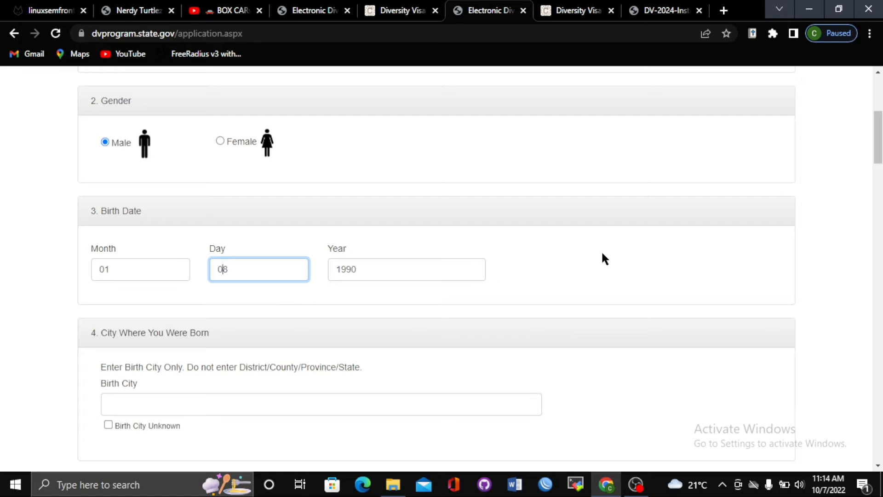
pyautogui.scroll(-3, 878, 138)
pyautogui.scroll(-2, 434, 269)
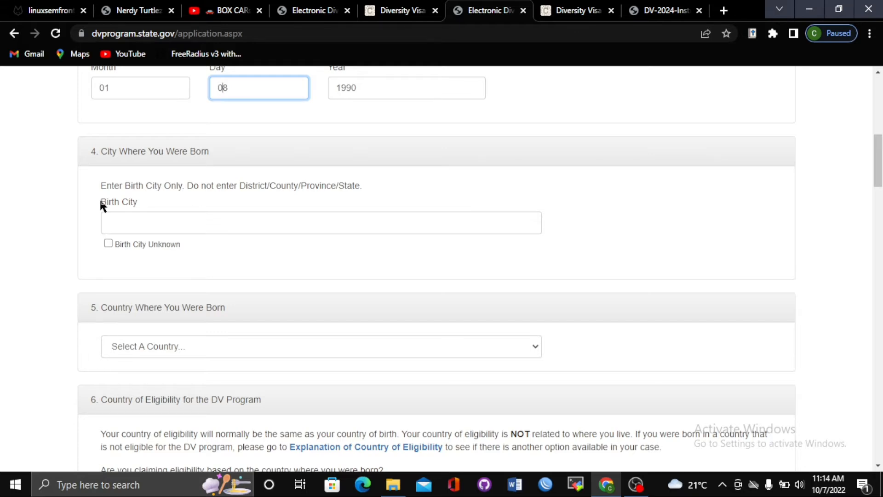
# Tick the Birth City Unknown checkbox under 4. City Where You Were Born
pyautogui.click(108, 243)
pyautogui.click(107, 244)
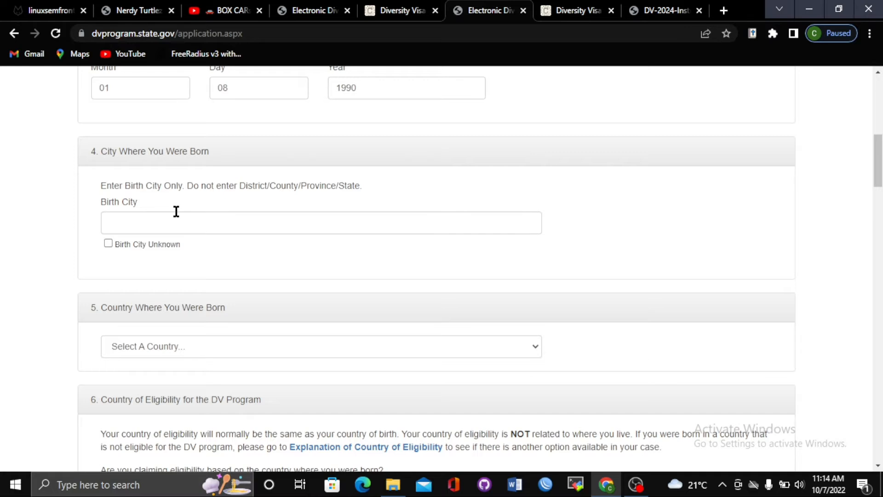
pyautogui.click(169, 224)
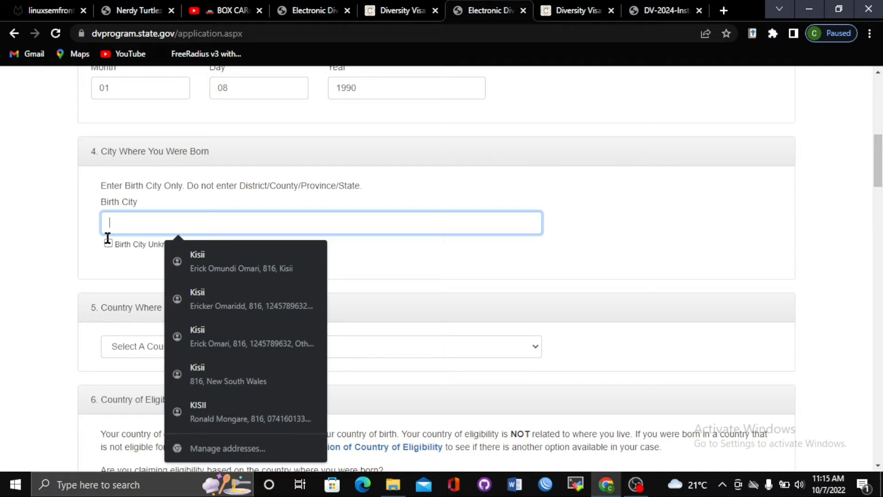
pyautogui.click(168, 209)
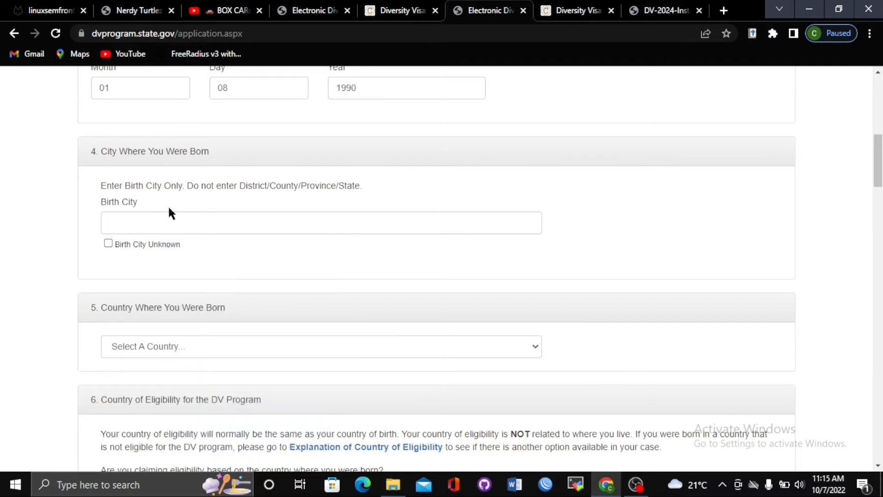
pyautogui.click(153, 221)
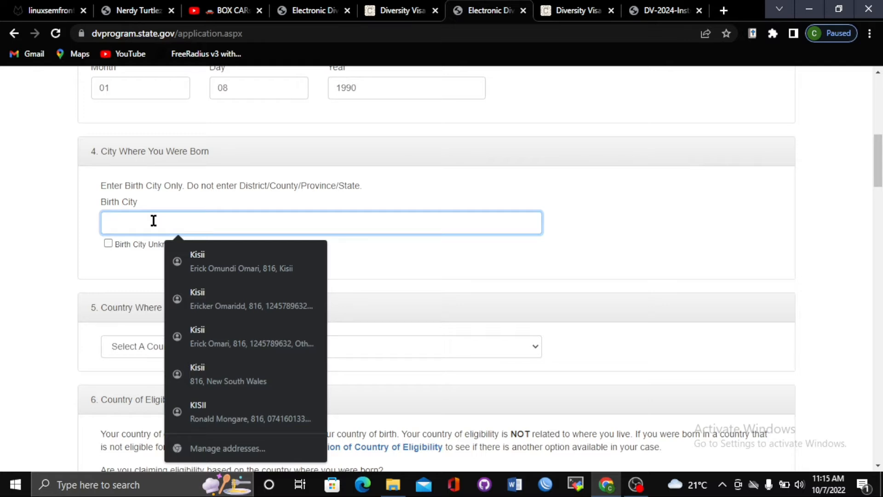
pyautogui.click(158, 201)
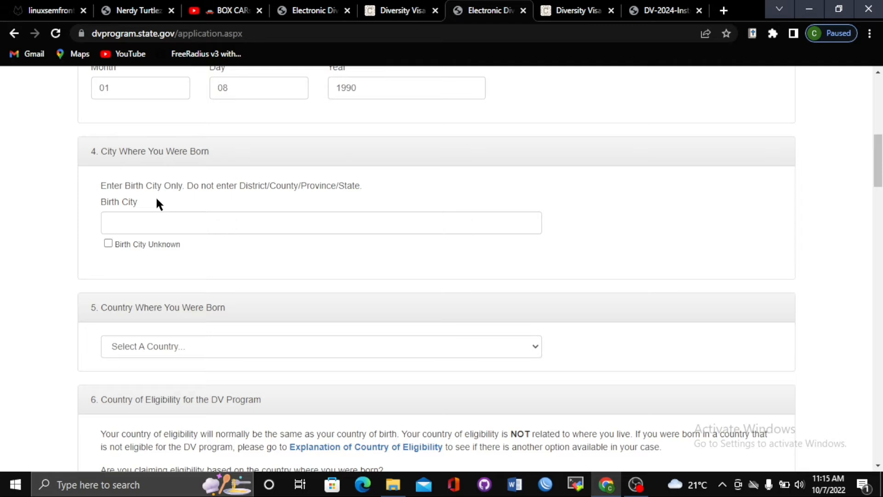
pyautogui.click(160, 224)
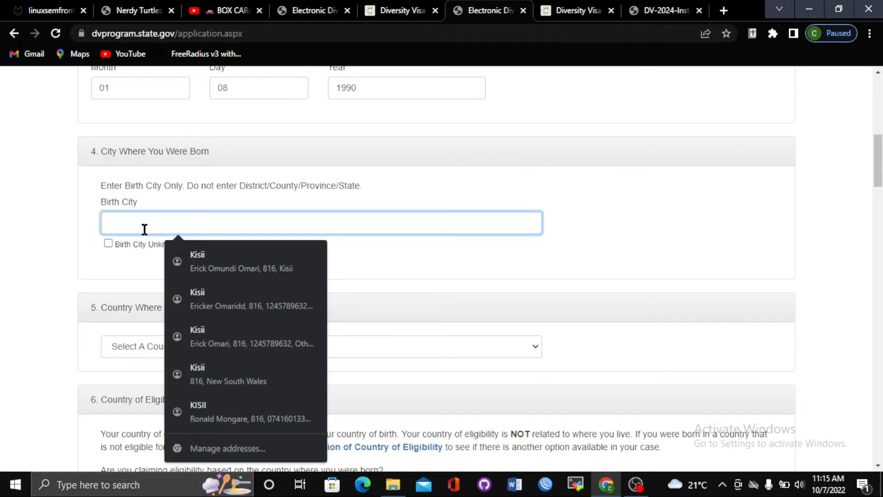
pyautogui.click(106, 246)
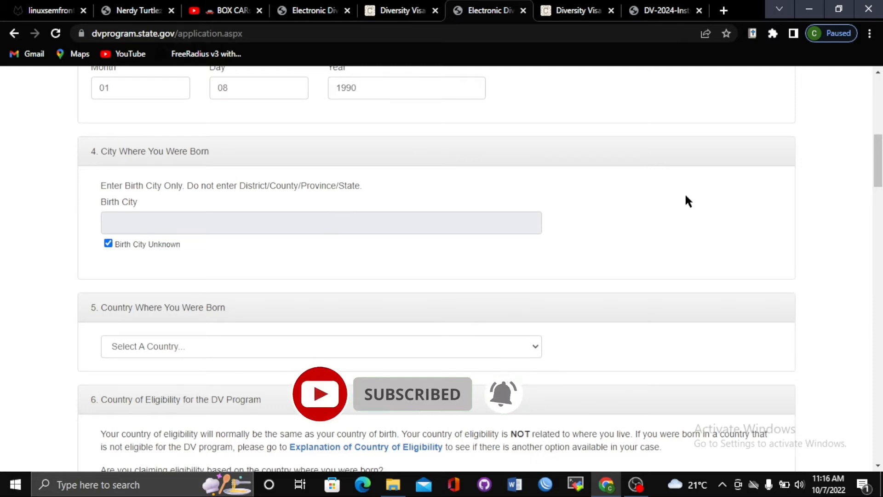
pyautogui.moveTo(881, 139); pyautogui.dragTo(881, 156)
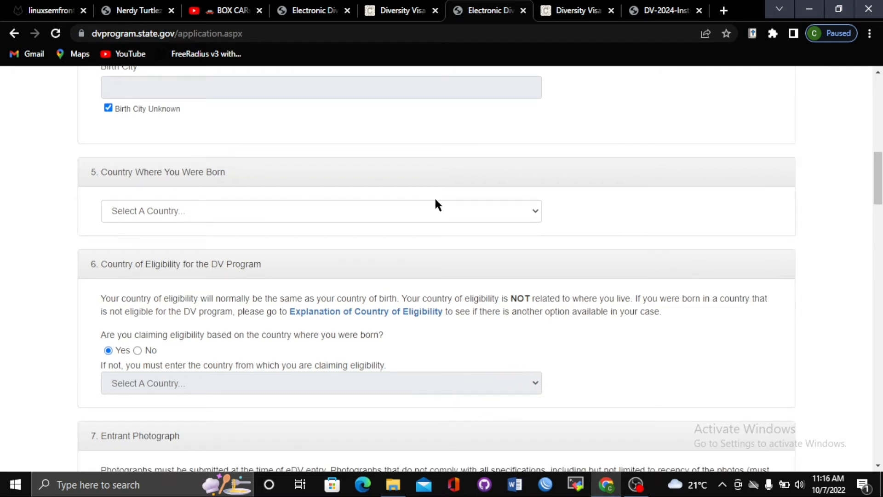
# Choose Kenya from the Country Where You Were Born dropdown
pyautogui.click(477, 213)
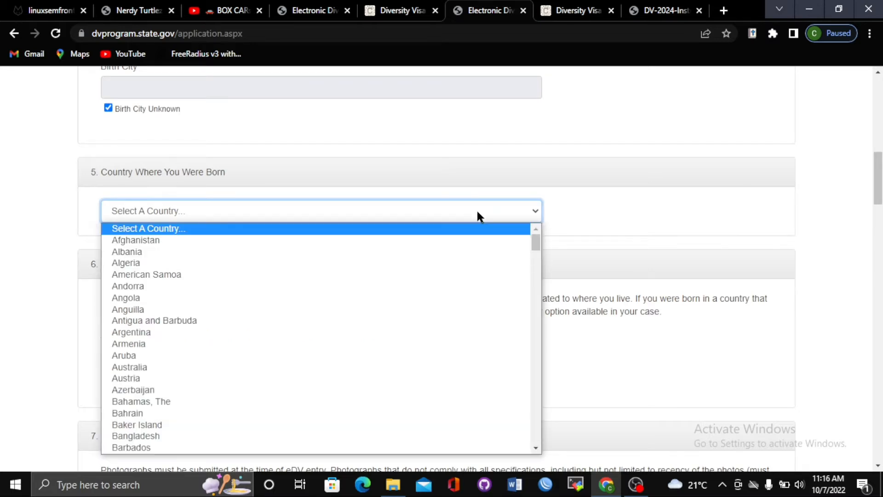
pyautogui.press('Down')
pyautogui.press('Down')
pyautogui.press('Down')
pyautogui.press('Down')
pyautogui.press('Down')
pyautogui.press('Down')
pyautogui.press('Down')
pyautogui.press('Down')
pyautogui.press('Down')
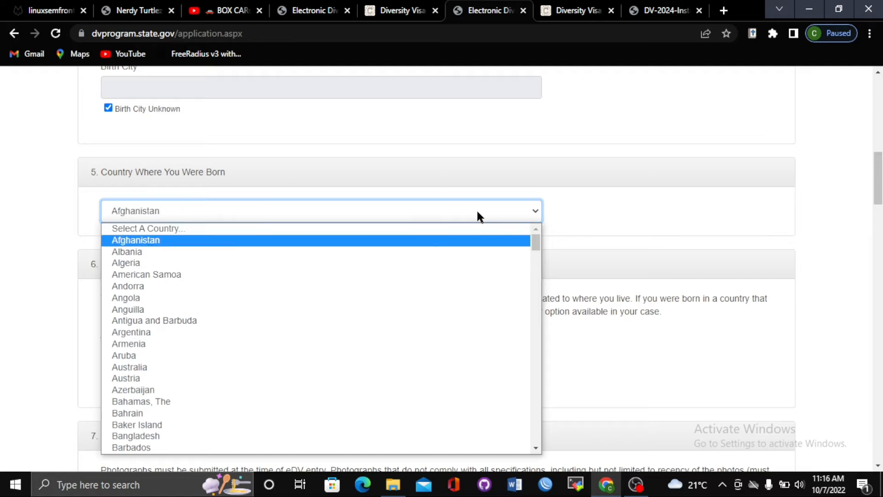
pyautogui.press('Down')
pyautogui.press('Down')
pyautogui.press('Down')
pyautogui.press('Down')
pyautogui.press('Down')
pyautogui.press('Down')
pyautogui.press('Down')
pyautogui.press('Down')
pyautogui.press('Down')
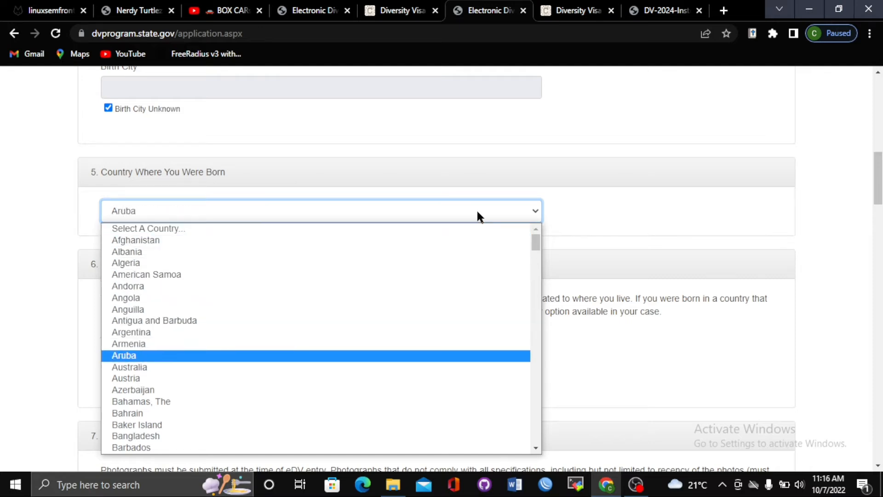
pyautogui.press('Down')
pyautogui.press('Down')
pyautogui.press('Down')
pyautogui.press('Down')
pyautogui.press('Down')
pyautogui.press('Down')
pyautogui.press('Down')
pyautogui.press('Down')
pyautogui.press('Down')
pyautogui.press('Down')
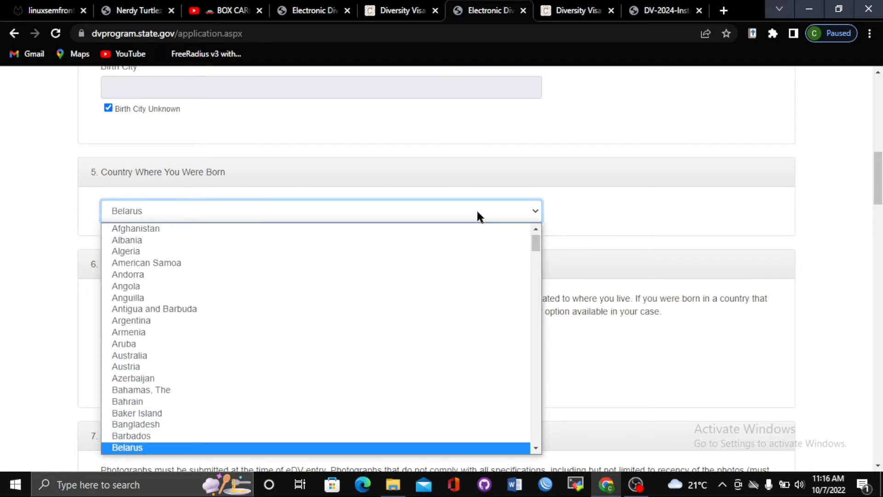
pyautogui.press('Down')
pyautogui.press('Down')
pyautogui.press('Down')
pyautogui.press('Down')
pyautogui.press('Down')
pyautogui.press('Down')
pyautogui.press('Down')
pyautogui.press('Down')
pyautogui.press('Down')
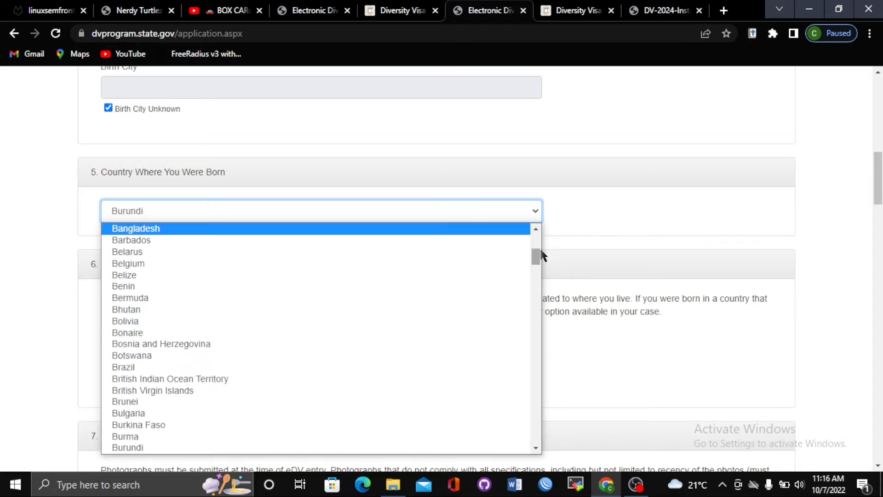
pyautogui.moveTo(537, 256); pyautogui.dragTo(528, 322)
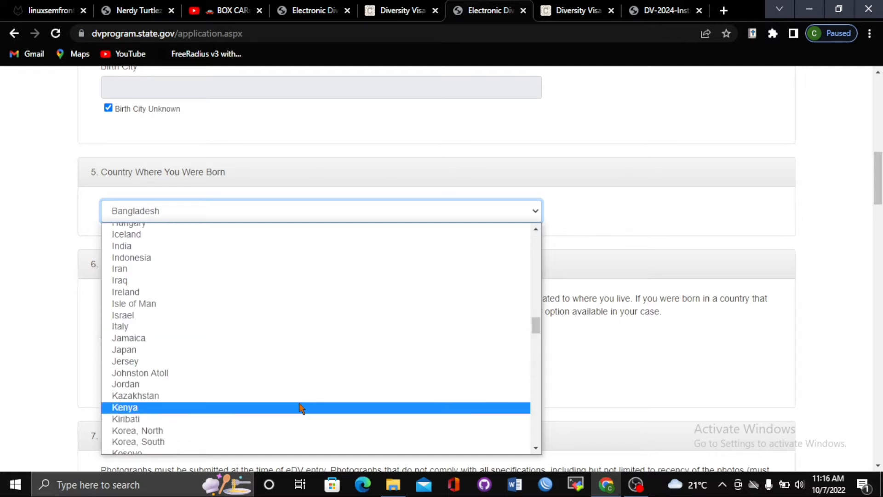
pyautogui.click(300, 408)
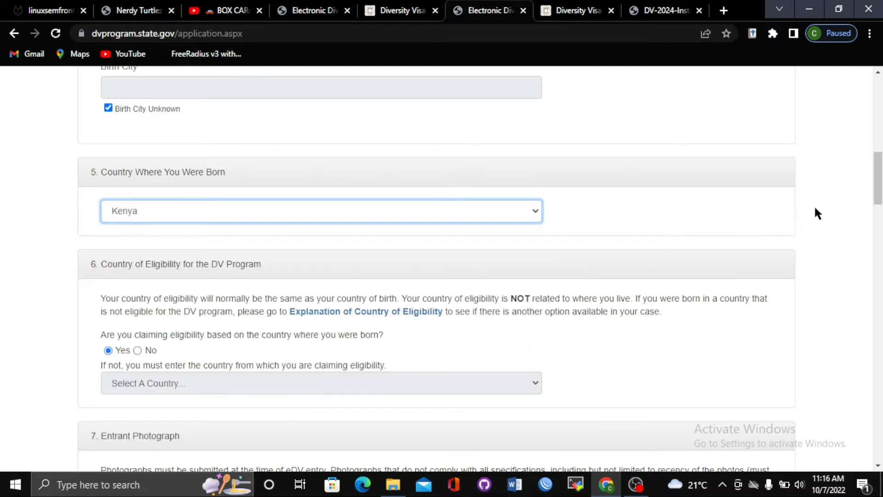
pyautogui.click(633, 178)
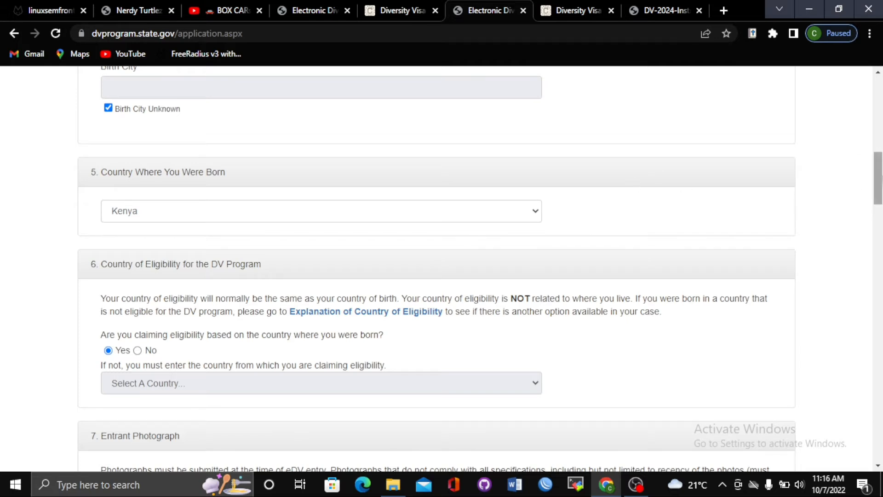
pyautogui.scroll(-1, 877, 184)
pyautogui.moveTo(882, 183); pyautogui.dragTo(882, 185)
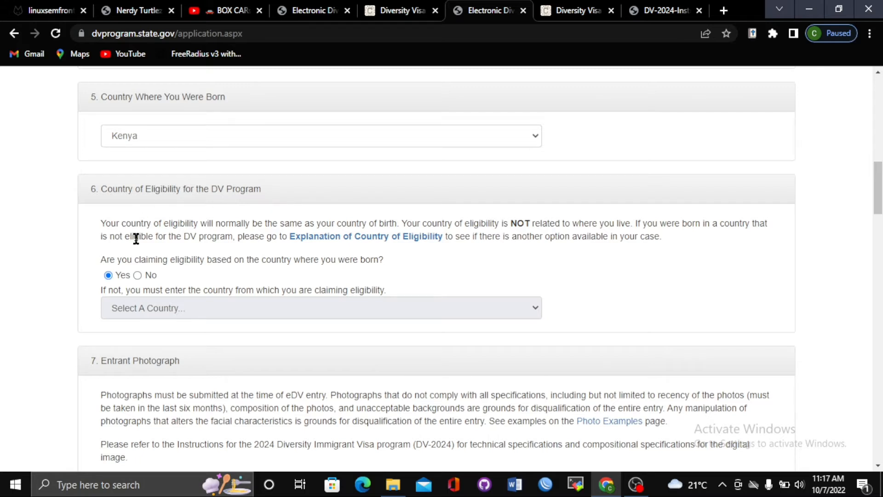
pyautogui.click(137, 275)
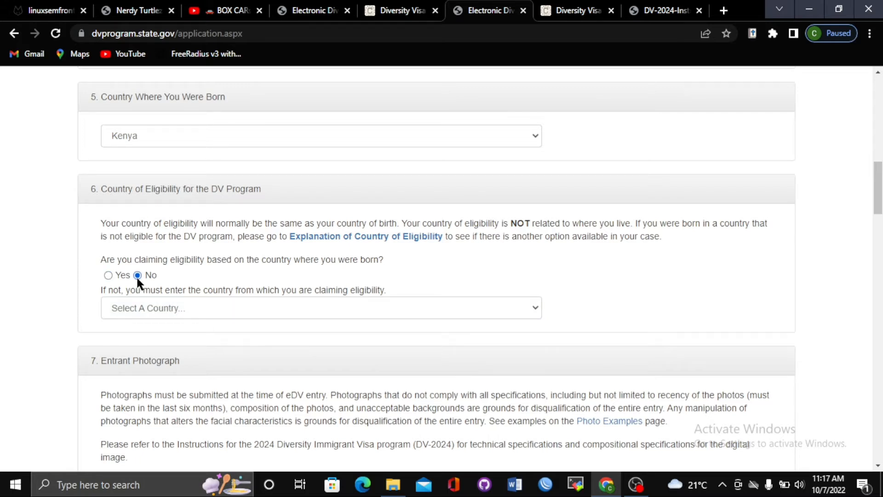
pyautogui.click(315, 314)
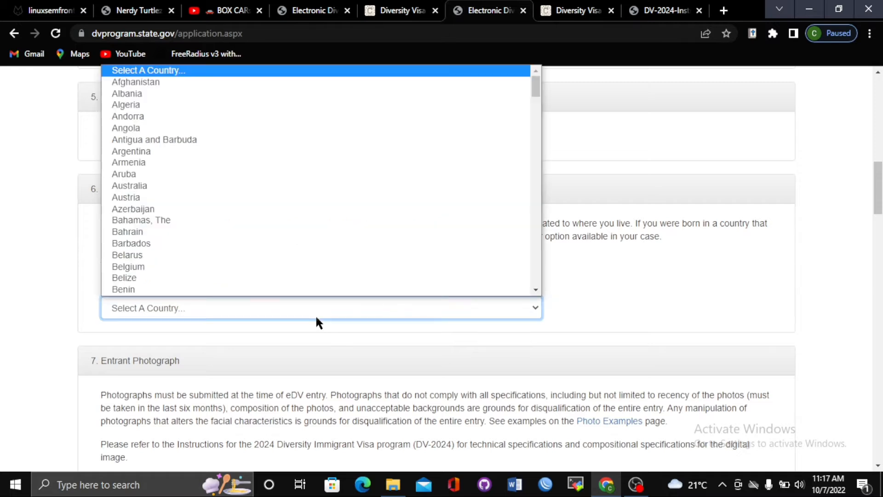
pyautogui.click(578, 308)
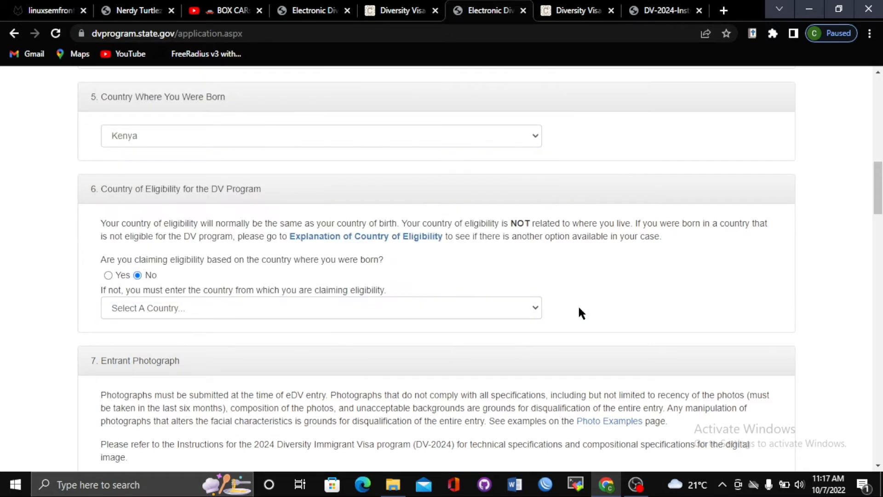
pyautogui.click(107, 275)
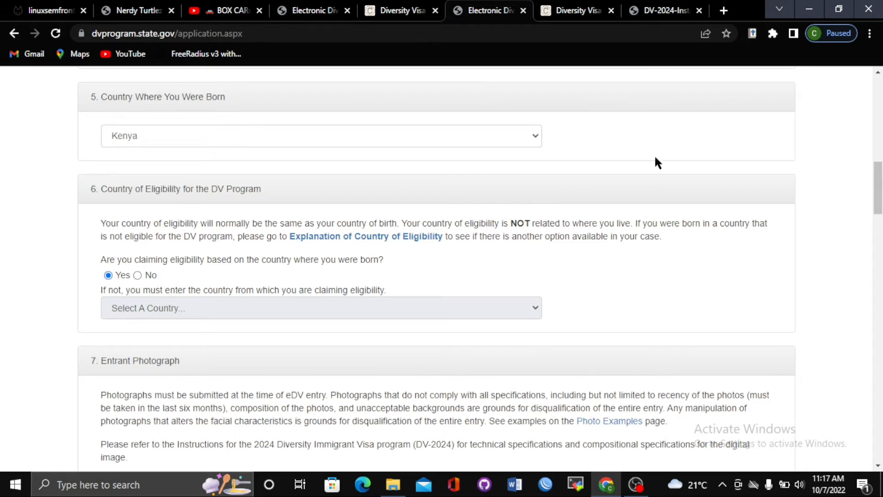
pyautogui.moveTo(879, 205); pyautogui.dragTo(879, 212)
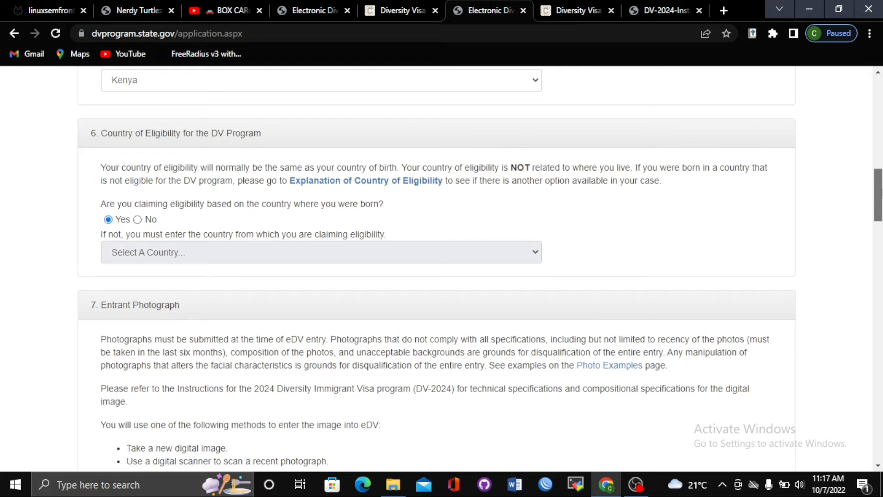
# Scroll to section 7 Entrant Photograph and bring the DV-2024-Instructions.pdf tab to the front
pyautogui.moveTo(878, 195); pyautogui.dragTo(879, 217)
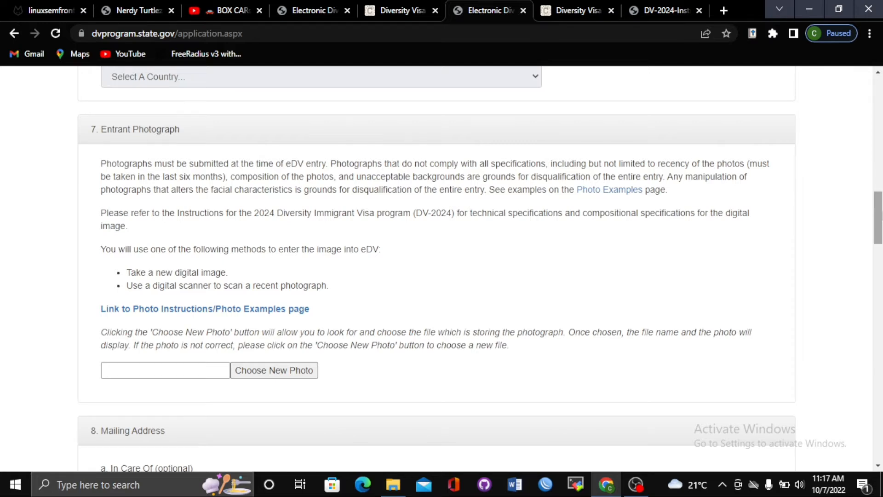
pyautogui.moveTo(882, 212); pyautogui.dragTo(882, 224)
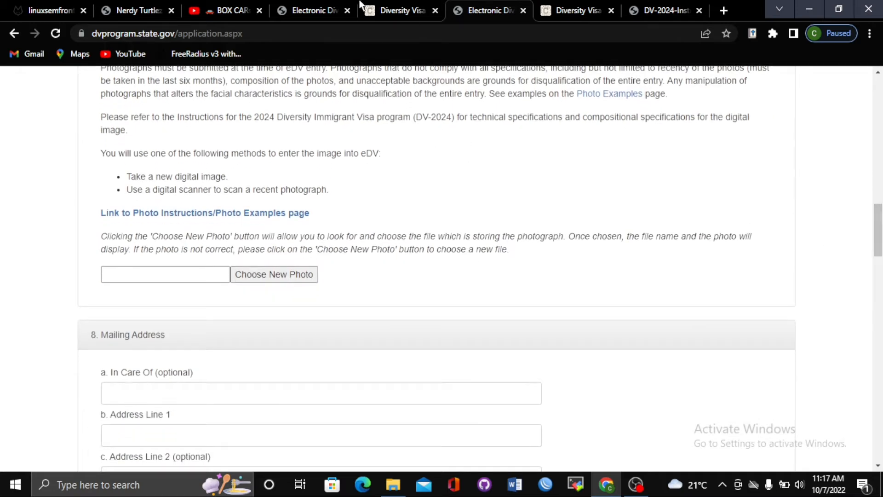
pyautogui.click(426, 6)
pyautogui.click(489, 7)
pyautogui.click(673, 9)
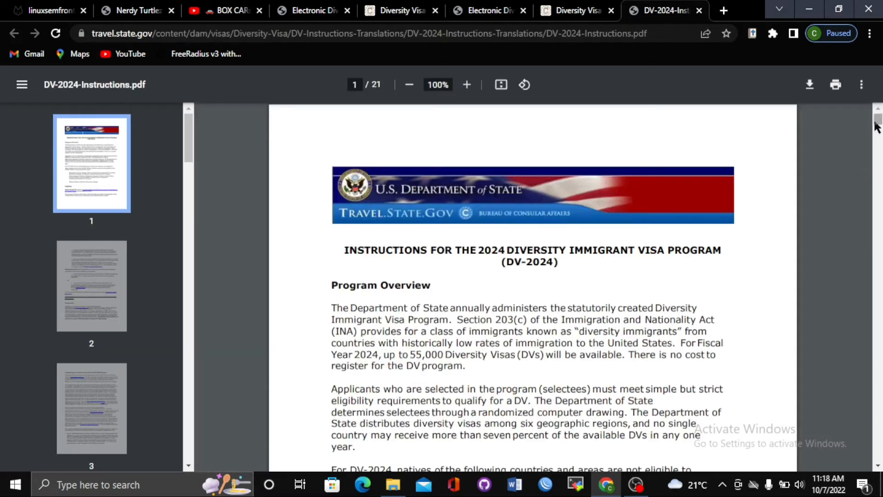
# Move the PDF to page 4's photo requirements, then go back to the eDV entry form
pyautogui.moveTo(877, 125); pyautogui.dragTo(876, 174)
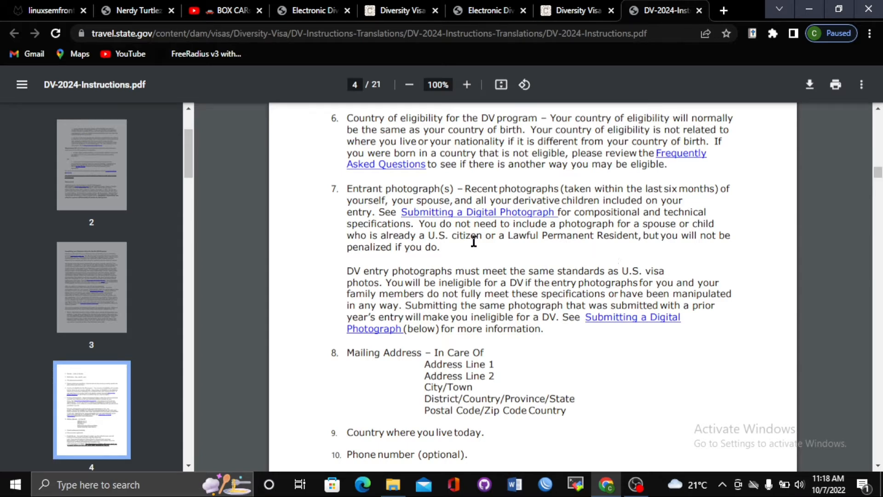
pyautogui.click(397, 6)
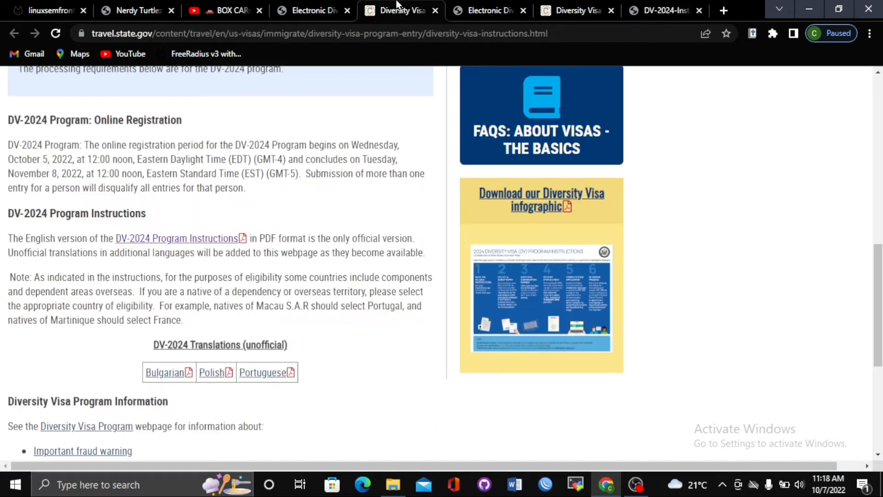
pyautogui.click(488, 7)
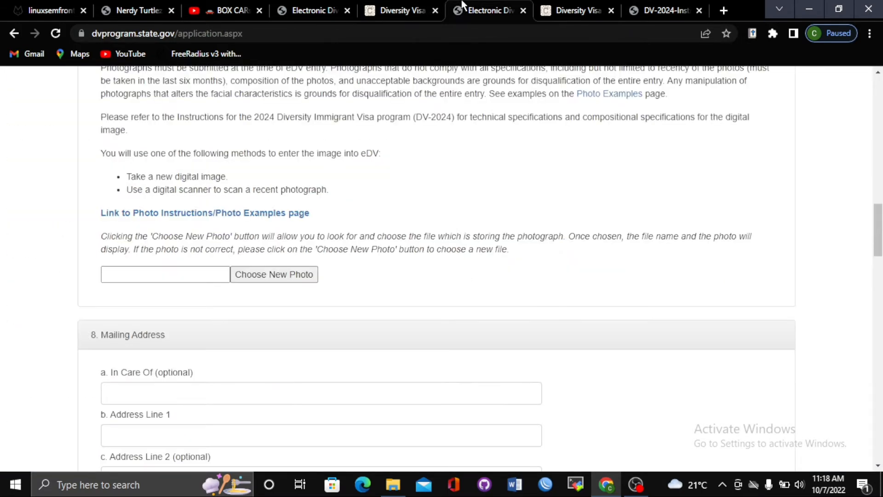
# Upload Screenshot (2).png as the entrant photograph and scroll down to Mailing Address
pyautogui.click(288, 279)
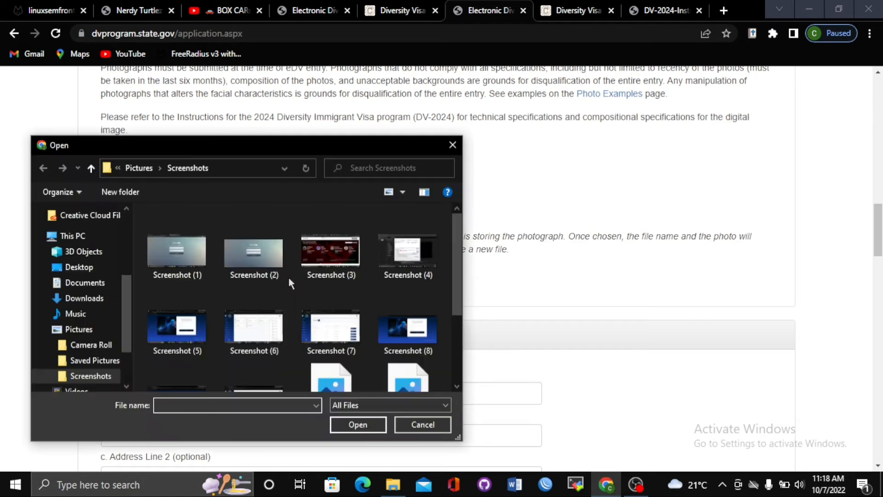
pyautogui.click(254, 260)
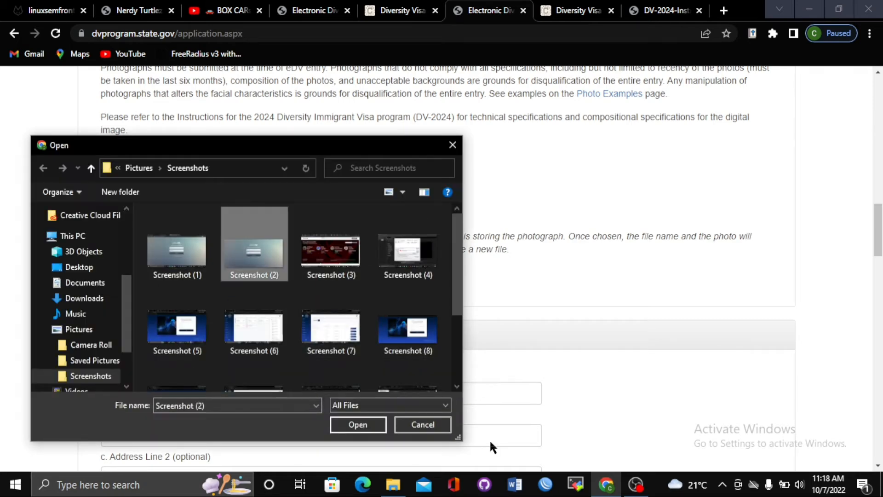
pyautogui.click(372, 432)
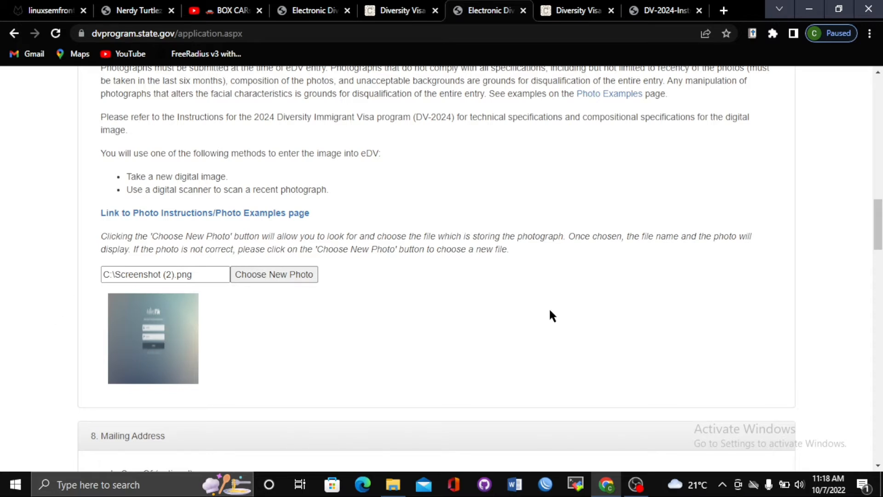
pyautogui.moveTo(876, 227); pyautogui.dragTo(874, 266)
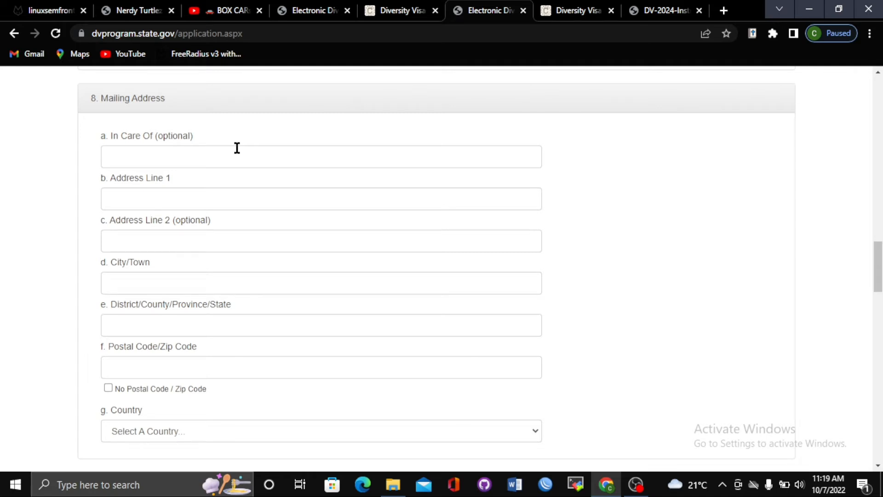
# Fill in the In Care Of and Address Line 1 fields of the mailing address
pyautogui.click(192, 165)
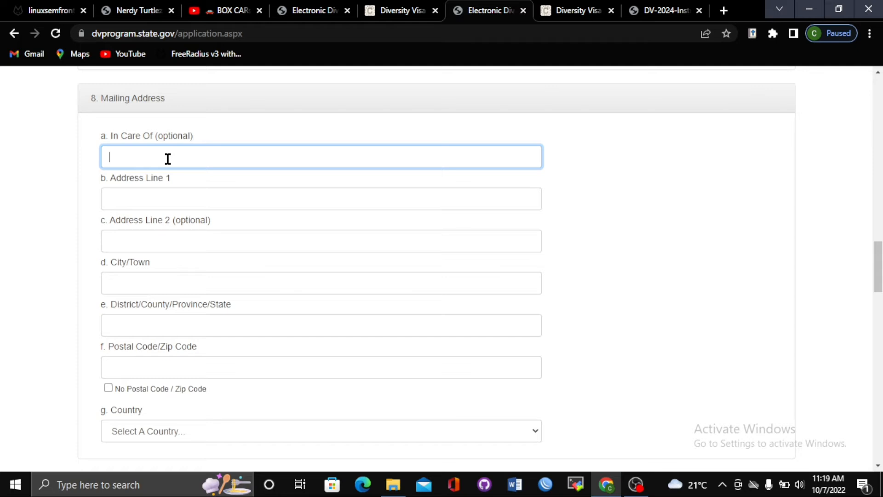
pyautogui.write('Kiareni Primary school')
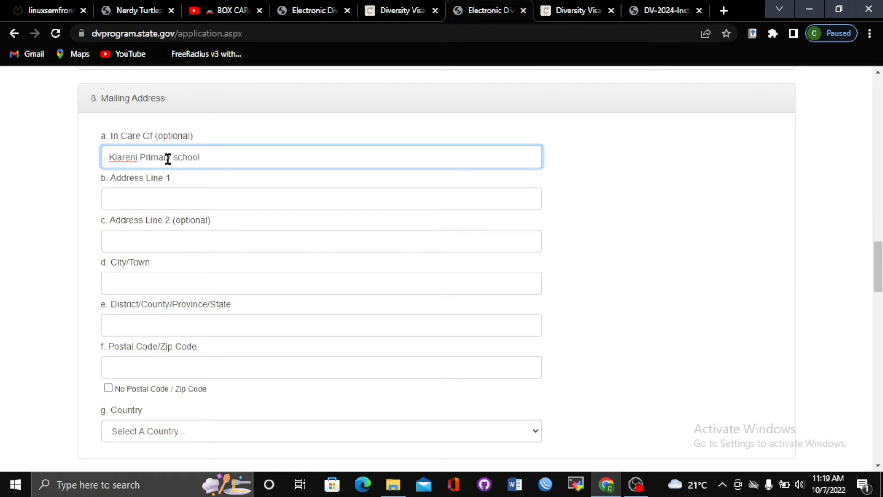
pyautogui.click(177, 201)
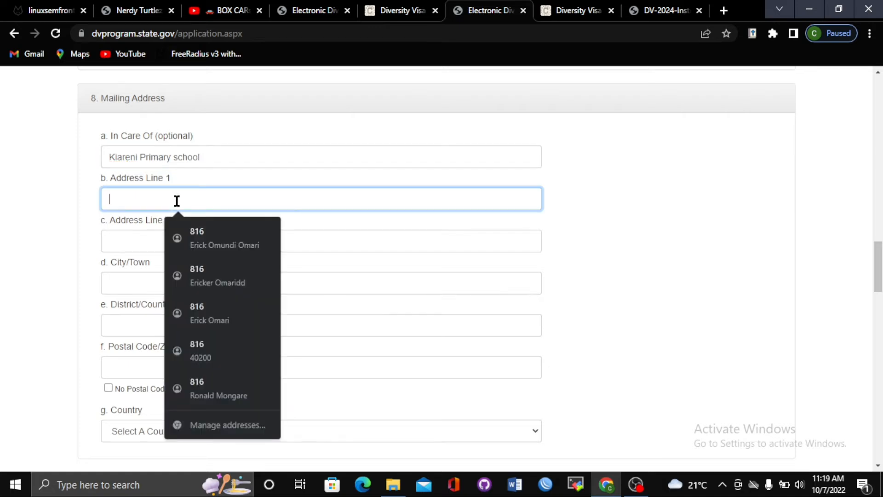
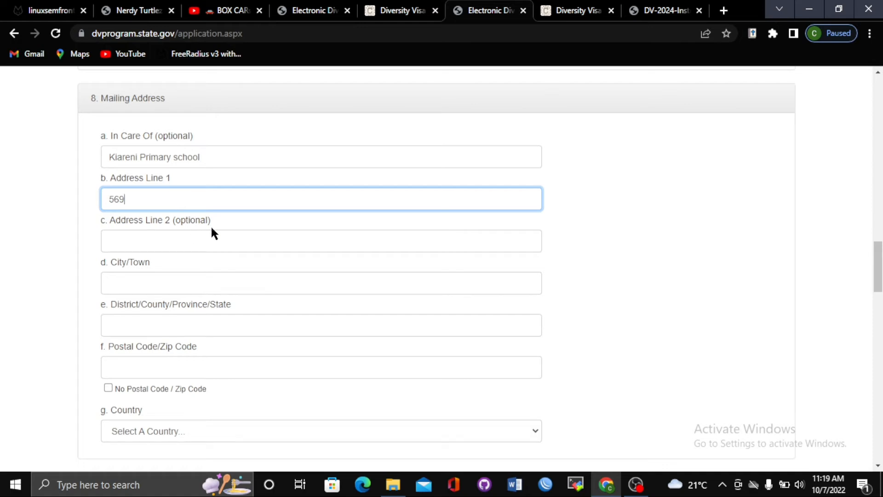
# Enter the mailing address's city, district/province and postal code, correcting a city typo
pyautogui.click(136, 284)
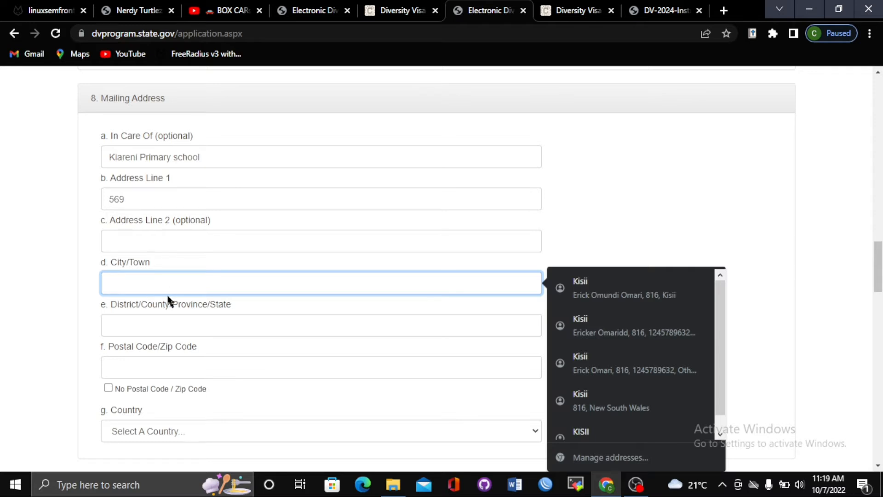
pyautogui.write('isii')
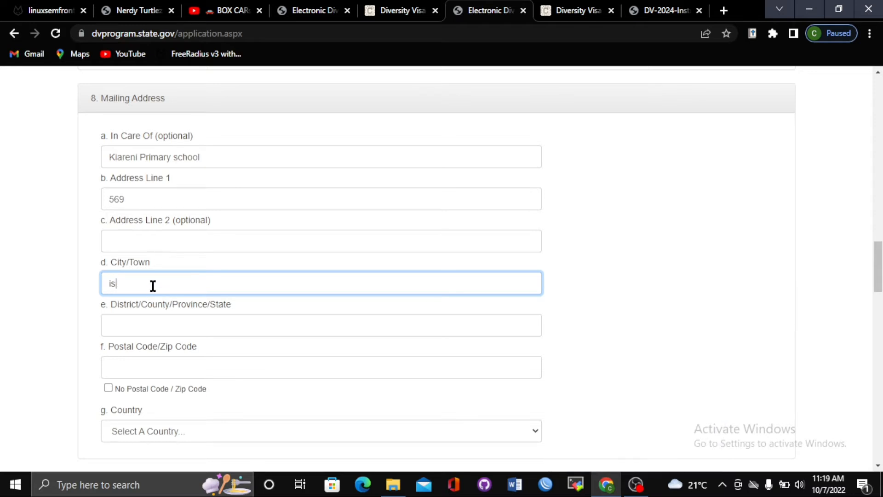
pyautogui.press('BackSpace')
pyautogui.press('BackSpace')
pyautogui.press('BackSpace')
pyautogui.press('BackSpace')
pyautogui.write('kisii')
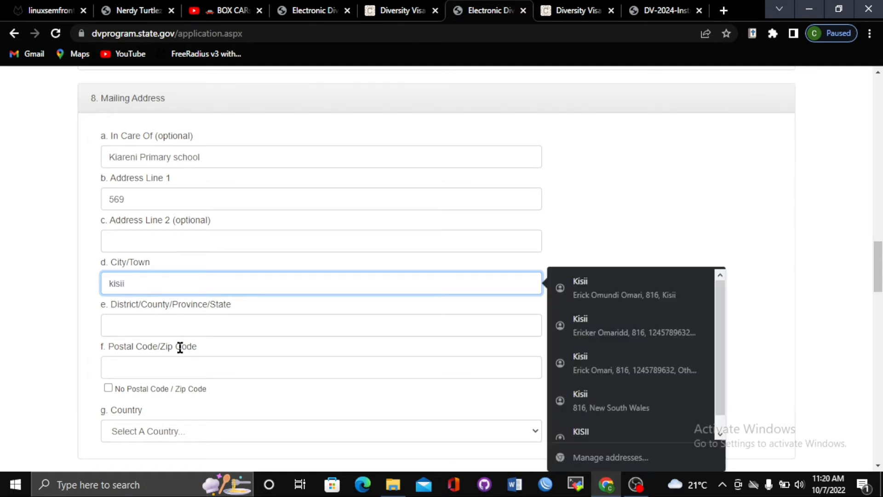
pyautogui.click(144, 323)
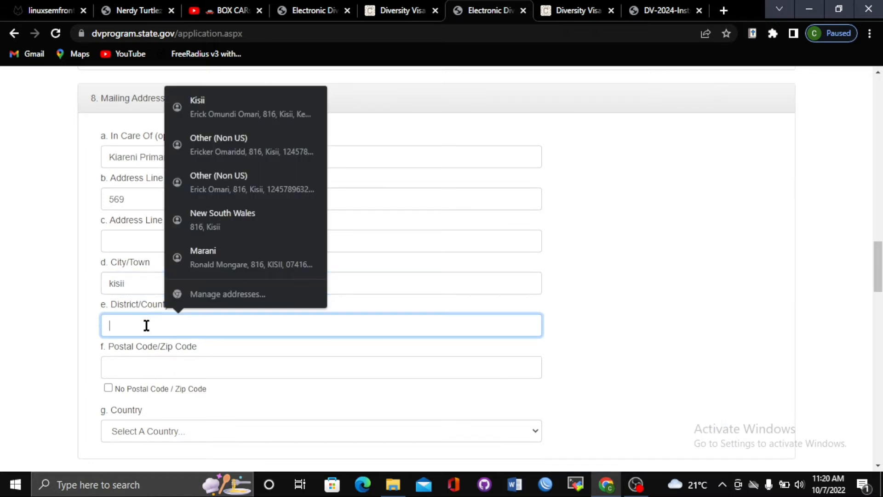
pyautogui.write('nyanza')
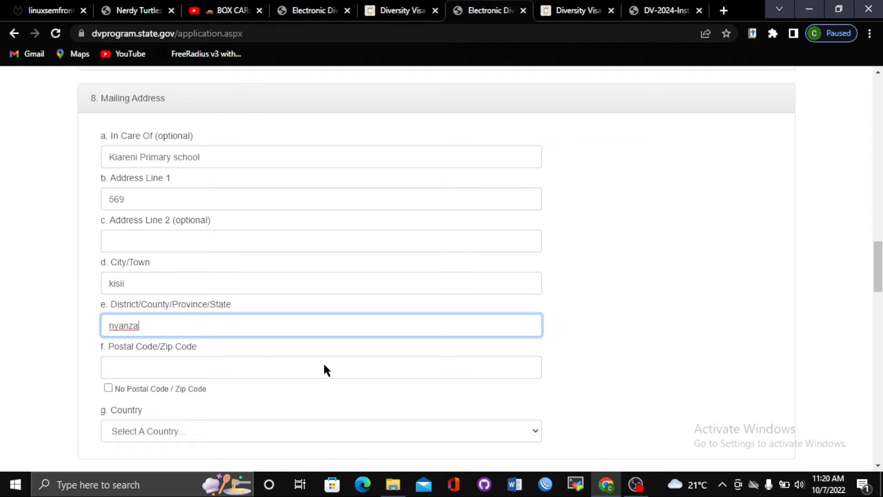
pyautogui.click(263, 360)
pyautogui.write('40200')
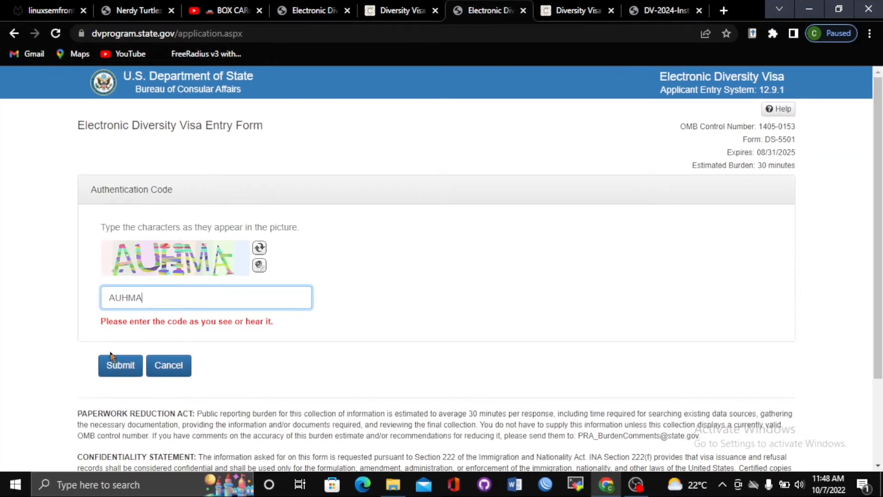
# Submit the authentication code and scroll through the new blank Part One form
pyautogui.click(140, 366)
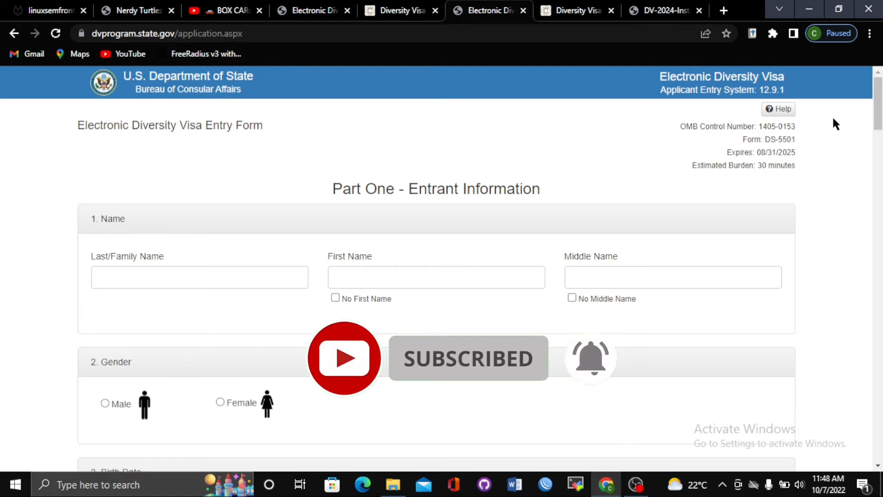
pyautogui.scroll(-5, 878, 106)
pyautogui.scroll(-5, 879, 98)
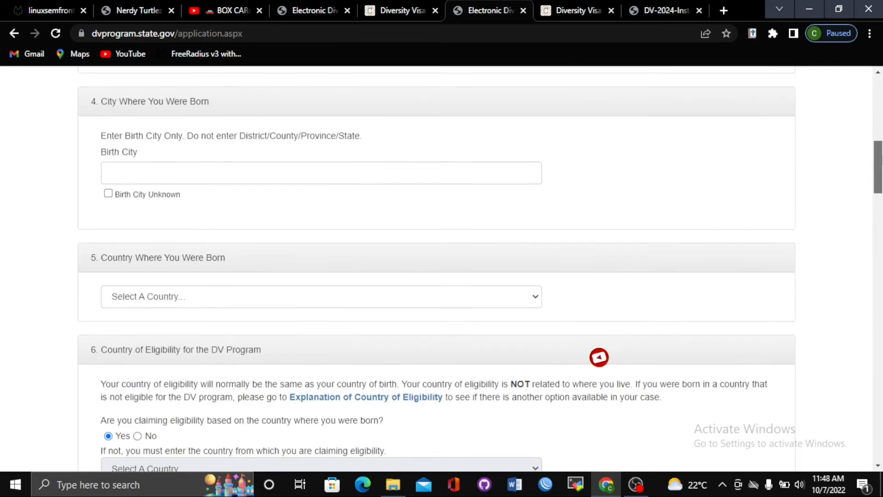
pyautogui.scroll(10, 878, 97)
pyautogui.moveTo(878, 98)
pyautogui.mouseDown()
pyautogui.moveTo(877, 329)
pyautogui.moveTo(878, 90)
pyautogui.mouseUp()
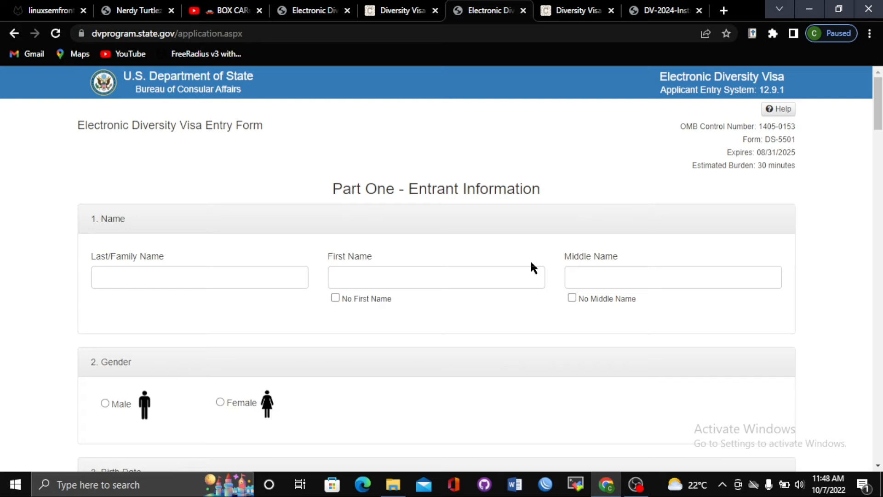
# Toggle the No First Name checkbox, leaving it unchecked so the first name field is enabled
pyautogui.click(184, 272)
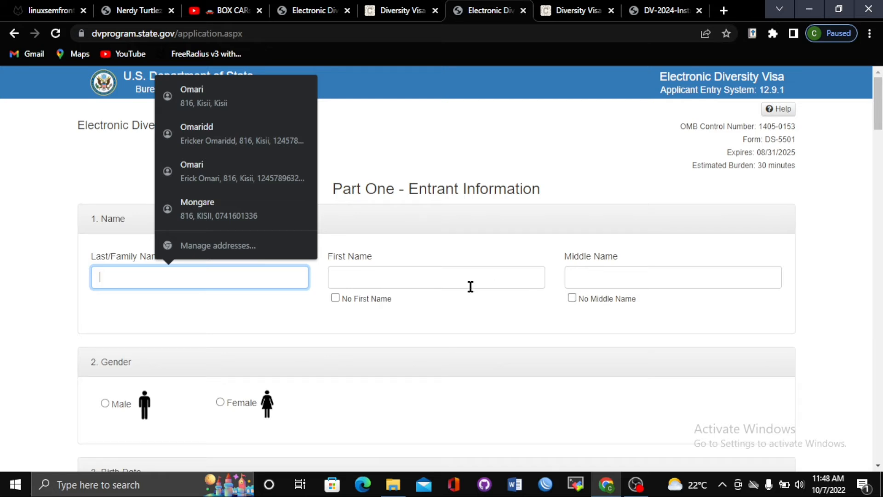
pyautogui.click(334, 298)
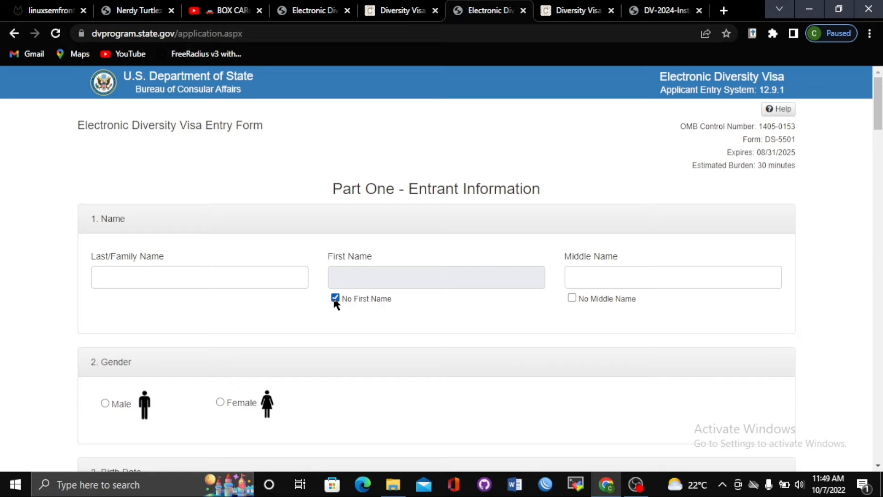
pyautogui.click(335, 298)
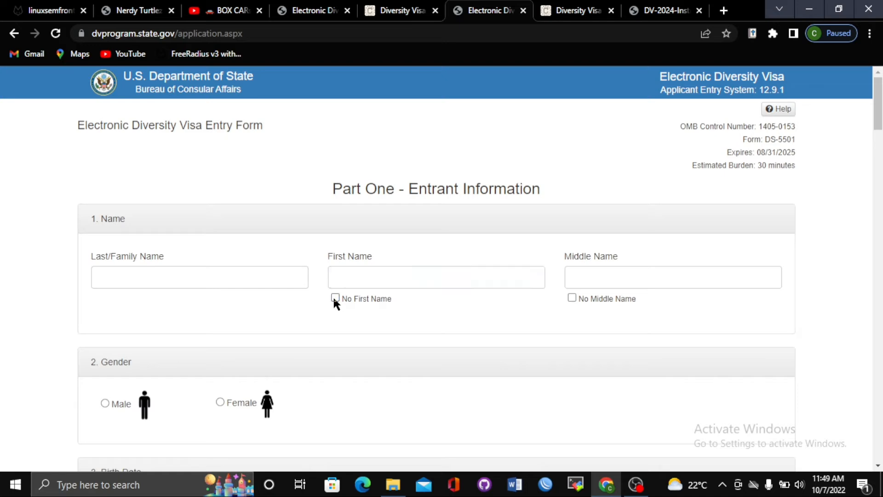
pyautogui.click(335, 298)
pyautogui.click(335, 298)
pyautogui.click(334, 297)
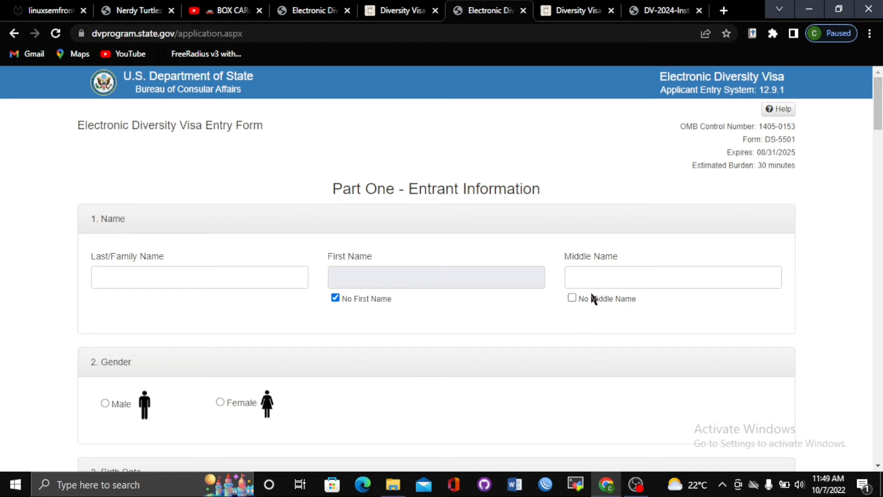
pyautogui.click(337, 298)
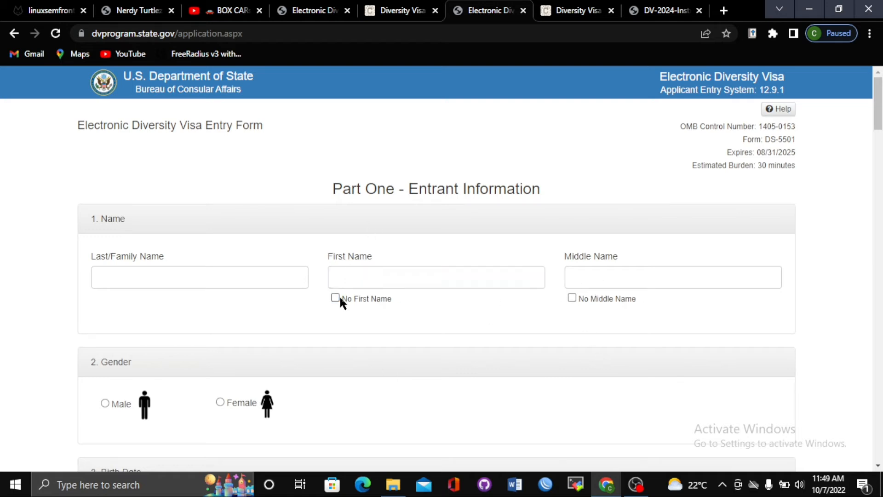
# Type the entrant's last, first and middle names into the Name fields
pyautogui.click(194, 272)
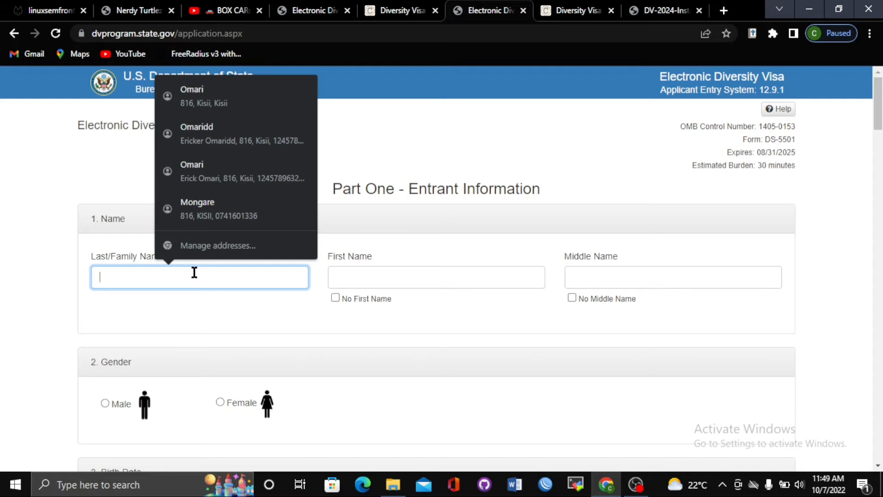
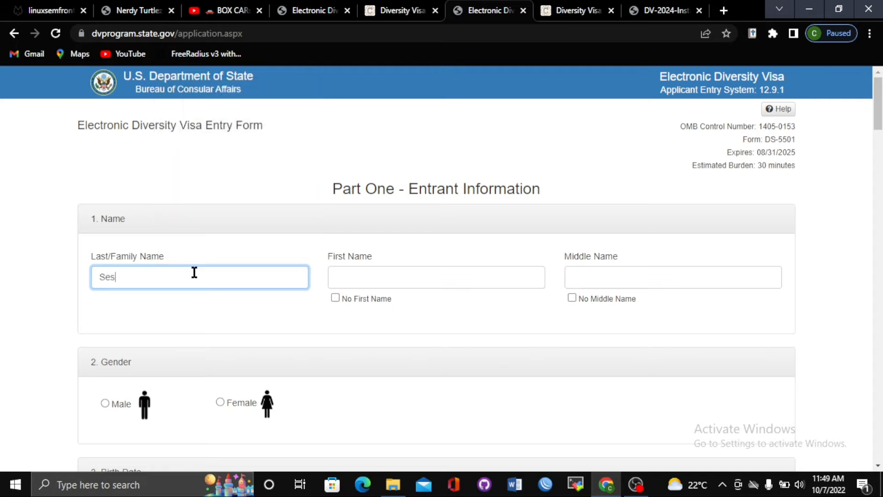
pyautogui.click(342, 286)
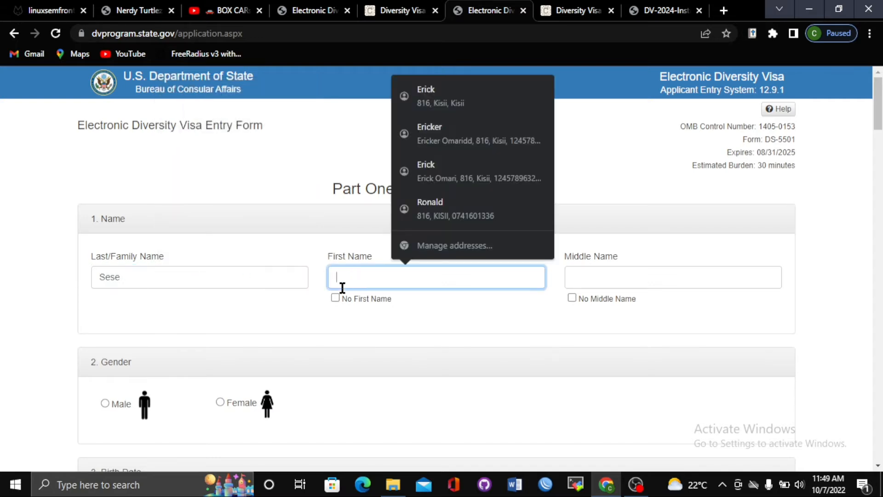
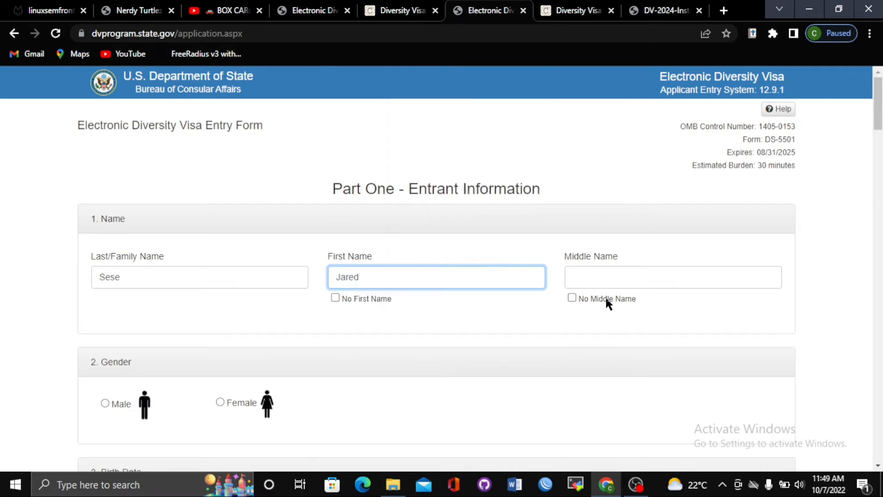
pyautogui.click(601, 271)
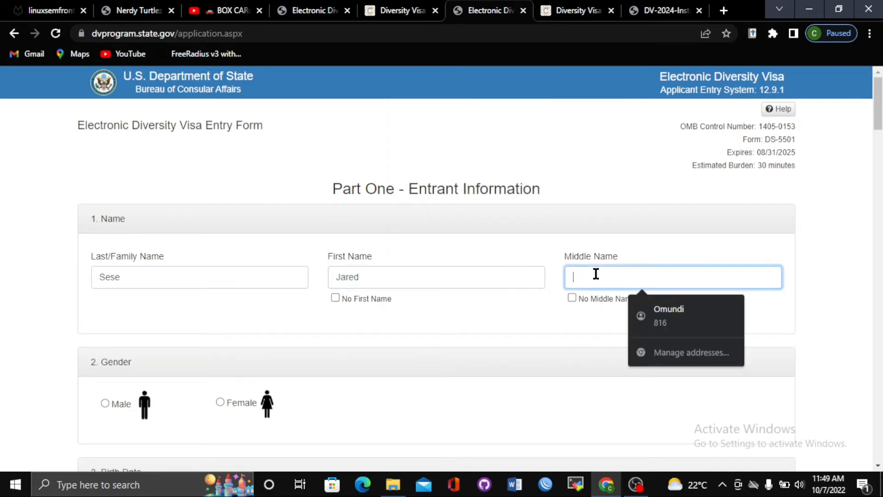
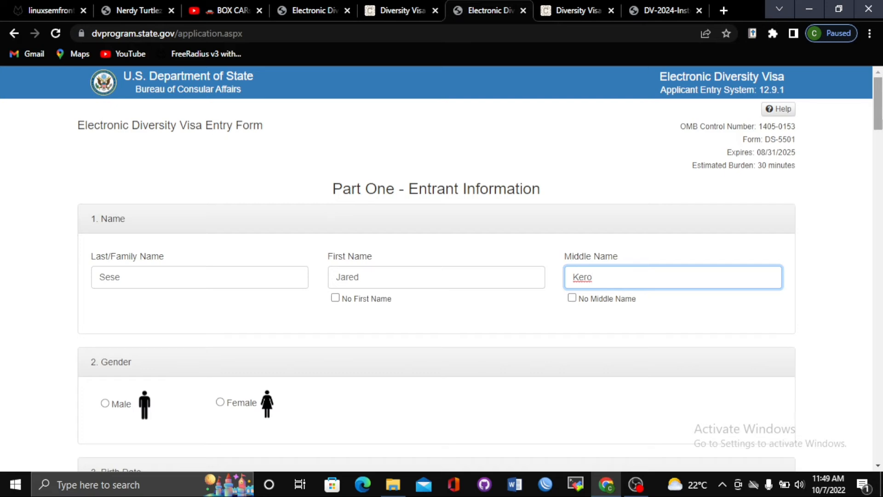
pyautogui.scroll(-2, 881, 132)
pyautogui.moveTo(881, 132); pyautogui.dragTo(881, 138)
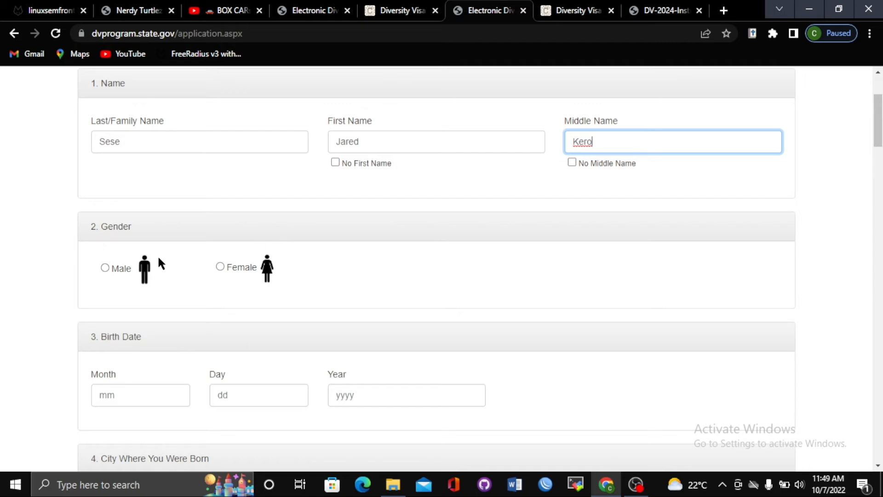
# Select Male as the gender and enter 01 as the birth month
pyautogui.click(105, 267)
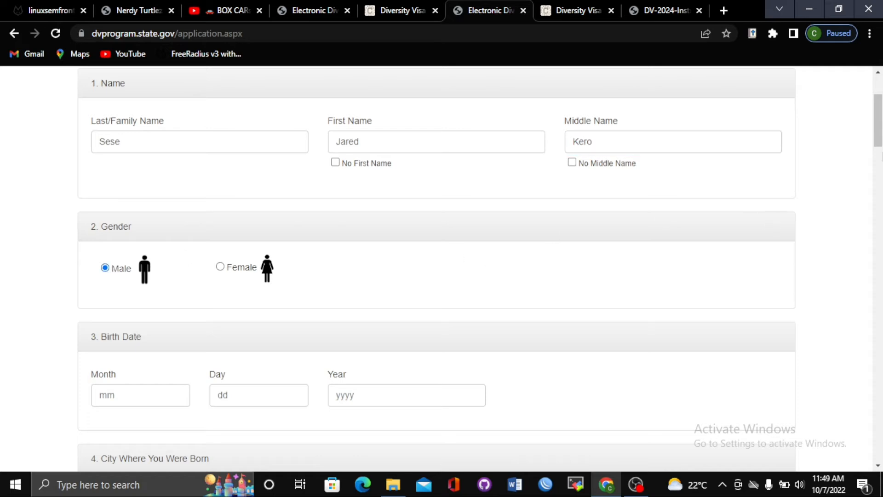
pyautogui.moveTo(876, 124); pyautogui.dragTo(877, 143)
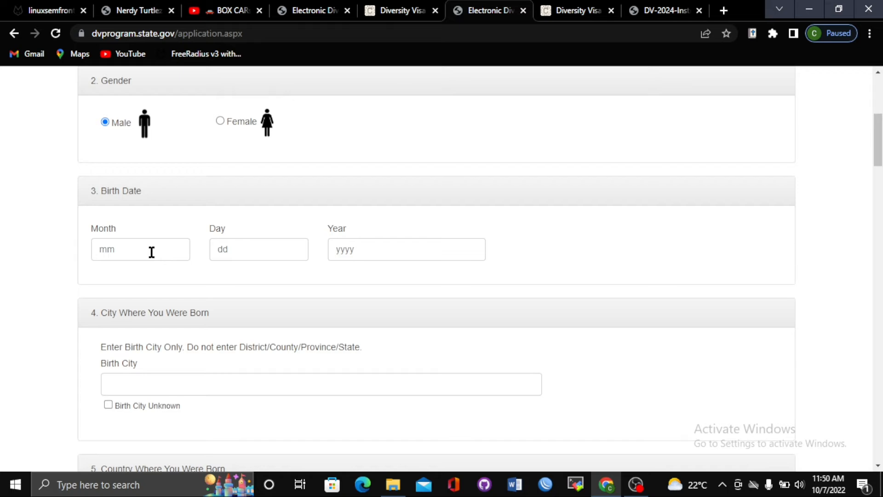
pyautogui.click(109, 242)
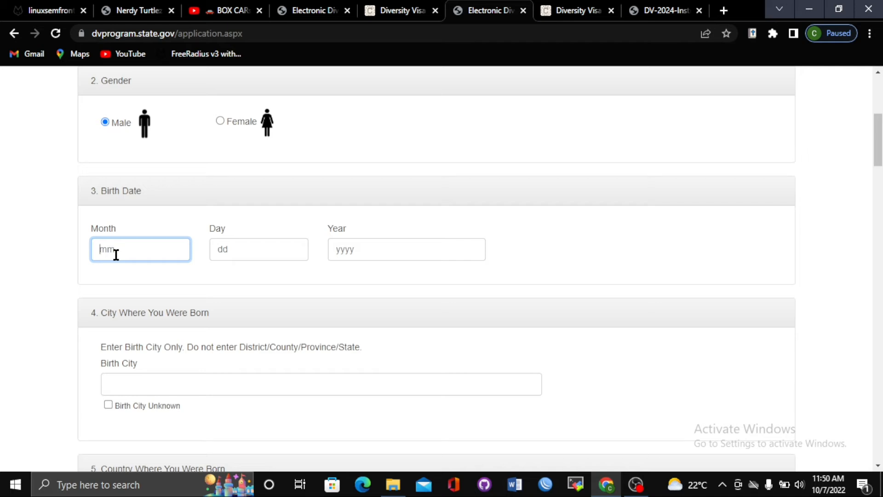
pyautogui.write('1')
pyautogui.press('BackSpace')
pyautogui.write('1')
pyautogui.press('BackSpace')
pyautogui.write('01')
# Enter 08 as the birth day and 2000 as the birth year
pyautogui.click(229, 254)
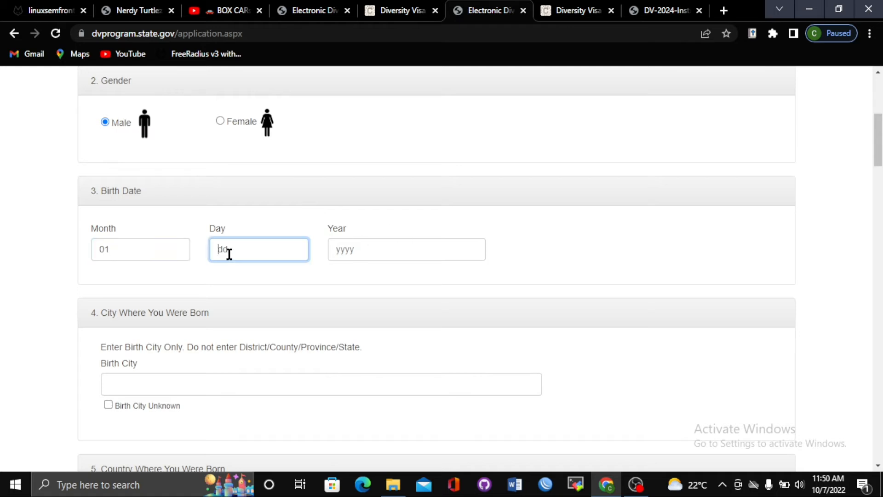
pyautogui.write('8')
pyautogui.press('BackSpace')
pyautogui.write('08')
pyautogui.click(331, 249)
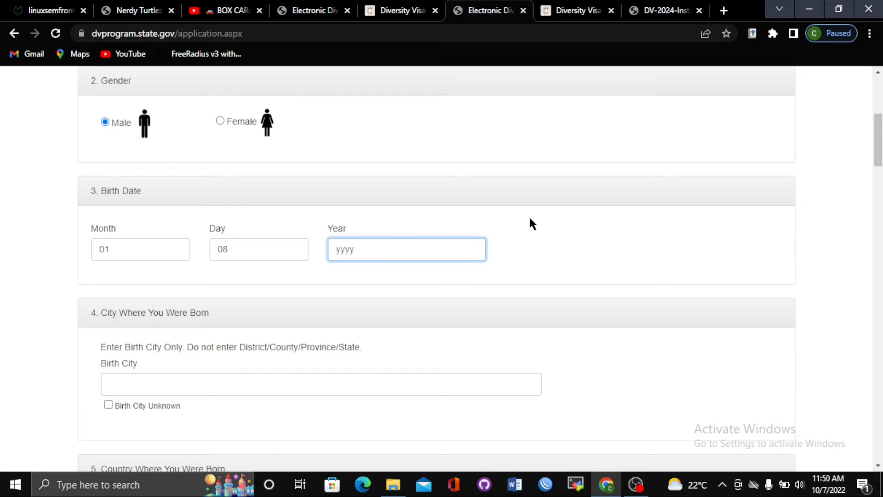
pyautogui.write('1990')
pyautogui.press('BackSpace')
pyautogui.press('BackSpace')
pyautogui.press('BackSpace')
pyautogui.press('BackSpace')
pyautogui.write('2000')
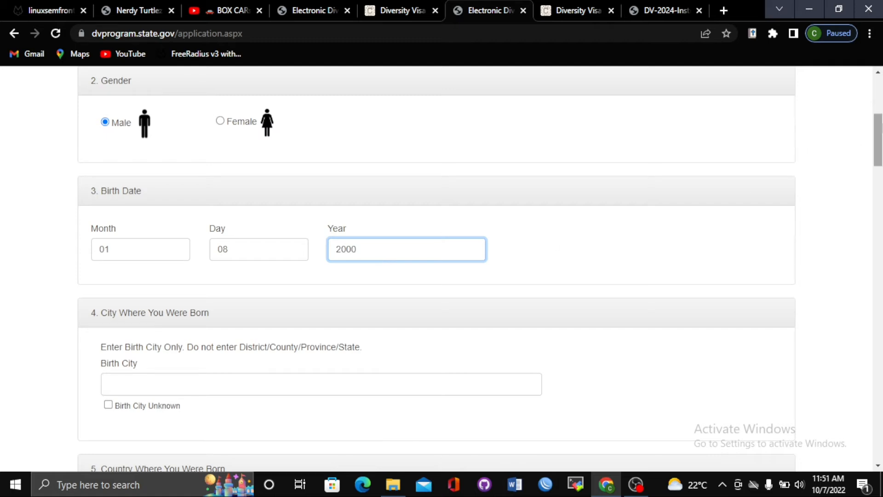
pyautogui.click(224, 256)
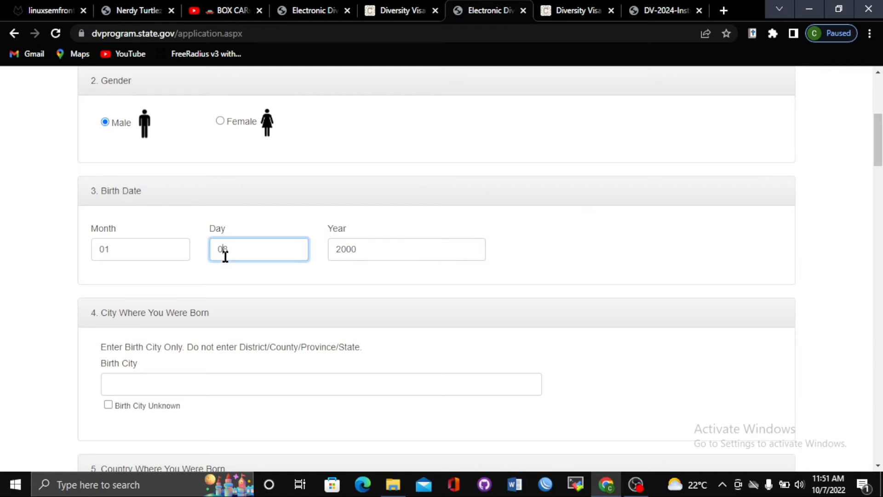
pyautogui.moveTo(223, 250); pyautogui.dragTo(236, 252)
pyautogui.press('BackSpace')
pyautogui.press('BackSpace')
pyautogui.write('11')
pyautogui.moveTo(118, 250); pyautogui.dragTo(65, 256)
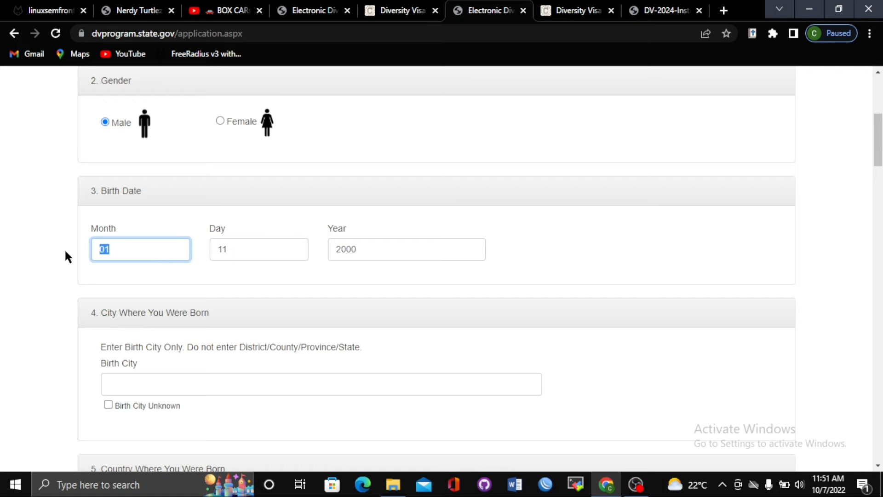
pyautogui.write('25')
pyautogui.press('BackSpace')
pyautogui.press('BackSpace')
pyautogui.write('05')
pyautogui.moveTo(361, 244); pyautogui.dragTo(322, 251)
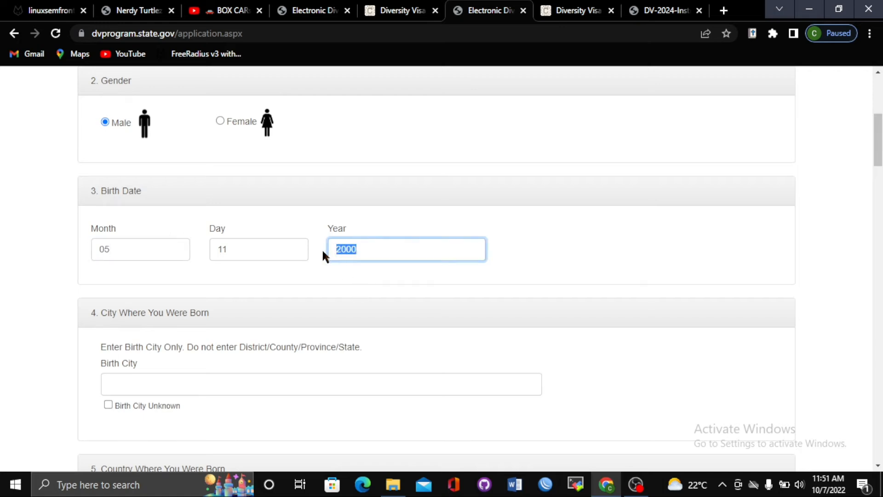
pyautogui.write('1998')
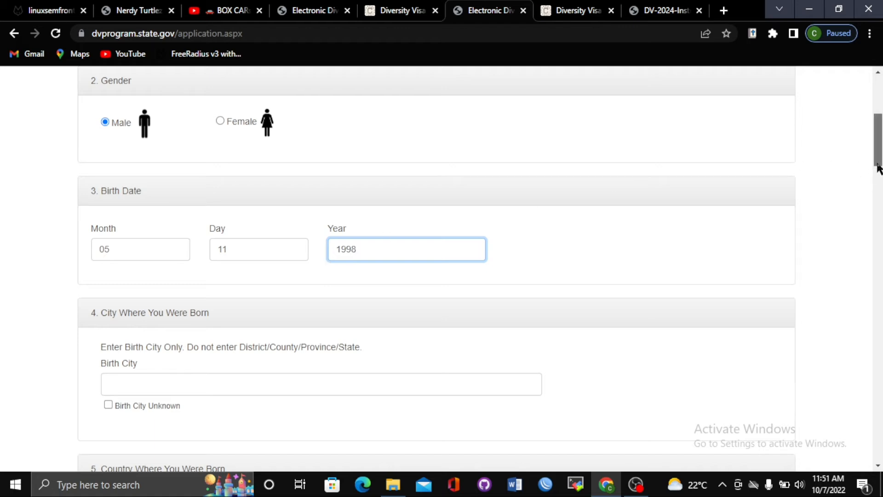
# Tick Birth City Unknown after dismissing the browser's autofill suggestions
pyautogui.moveTo(879, 166); pyautogui.dragTo(879, 179)
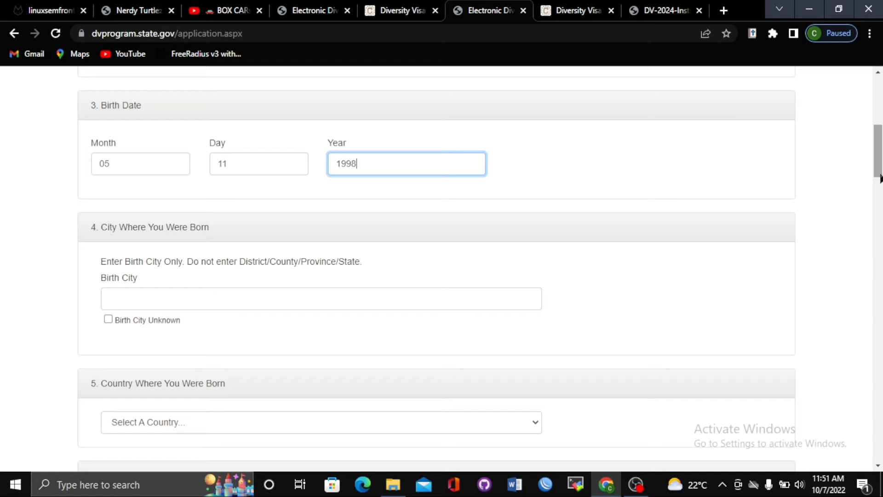
pyautogui.moveTo(879, 179); pyautogui.dragTo(879, 187)
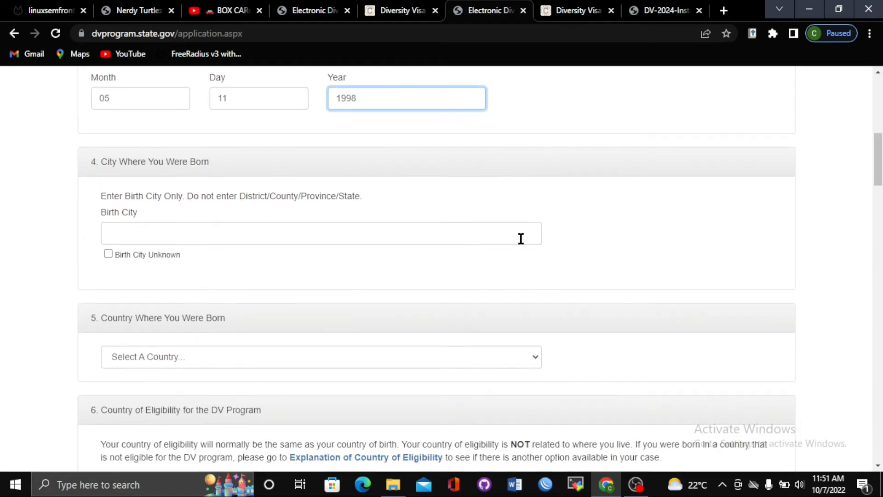
pyautogui.click(358, 227)
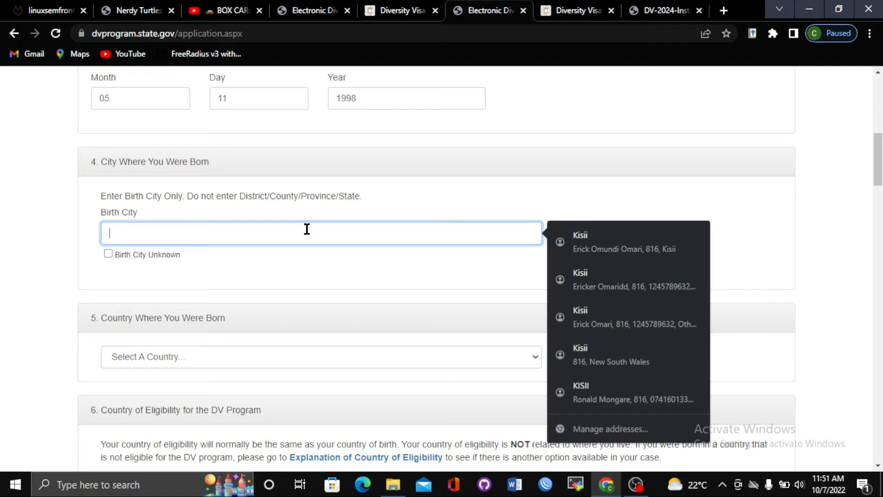
pyautogui.click(109, 254)
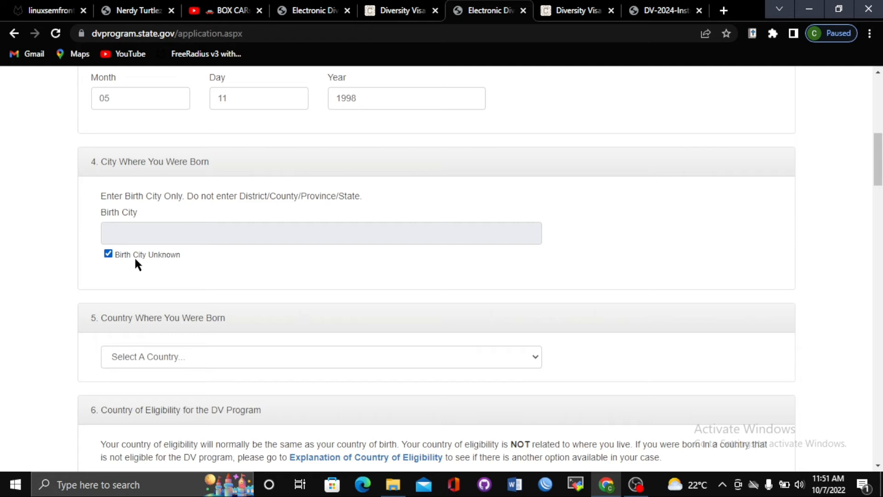
pyautogui.click(109, 253)
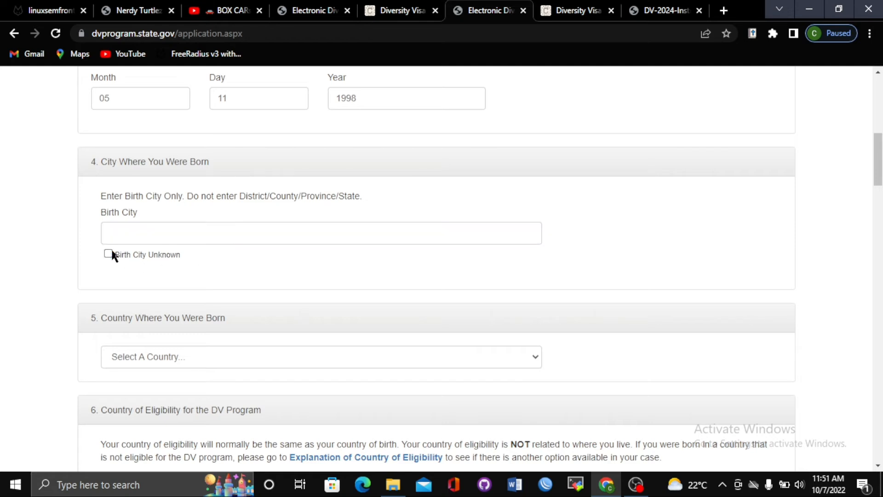
pyautogui.click(123, 234)
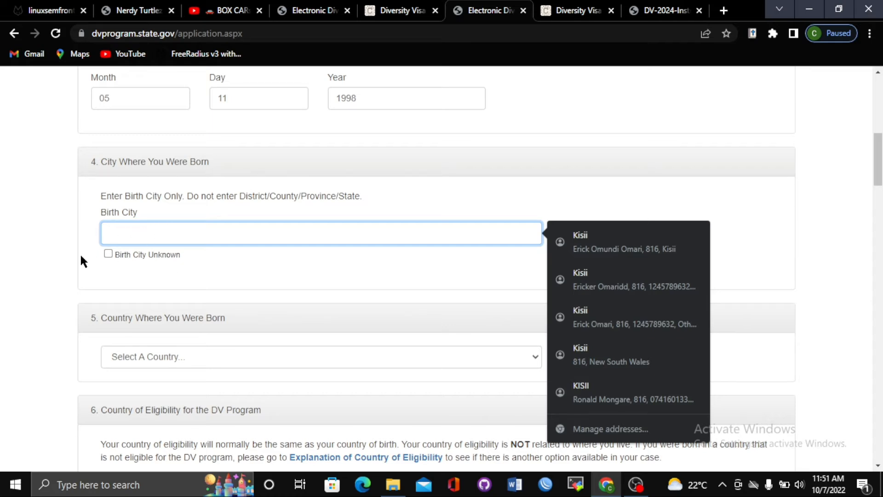
pyautogui.click(120, 266)
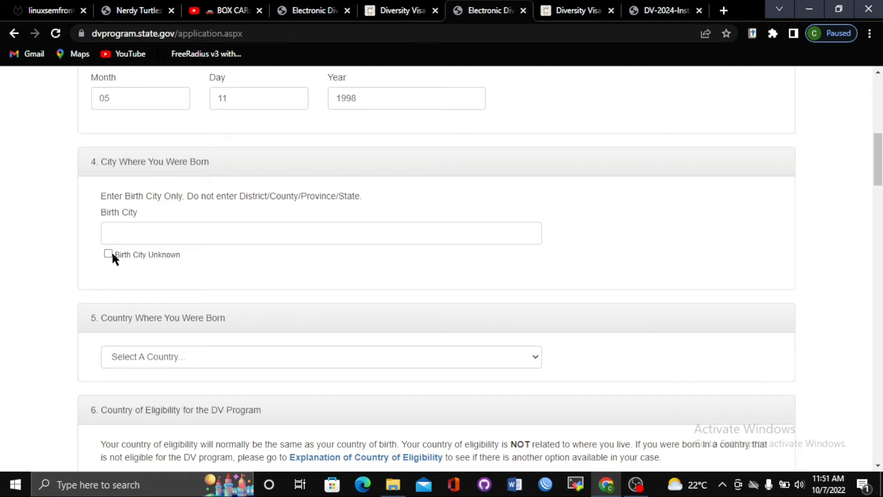
pyautogui.click(109, 254)
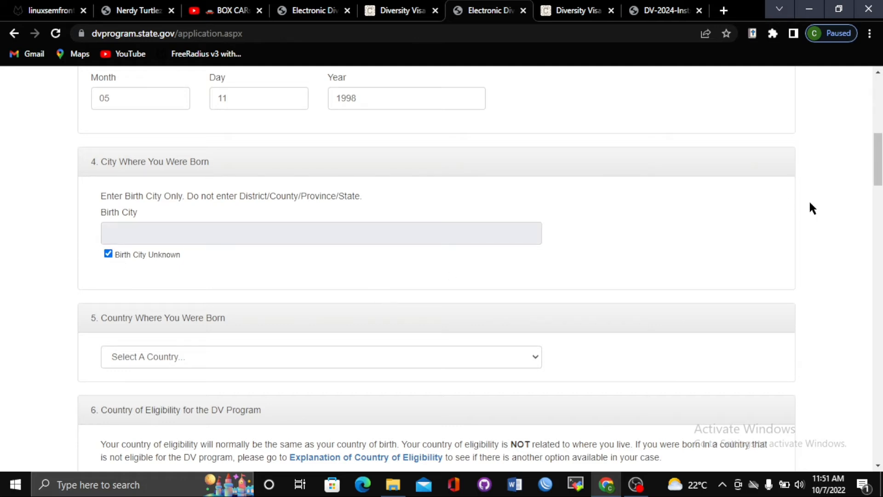
pyautogui.moveTo(878, 157); pyautogui.dragTo(878, 173)
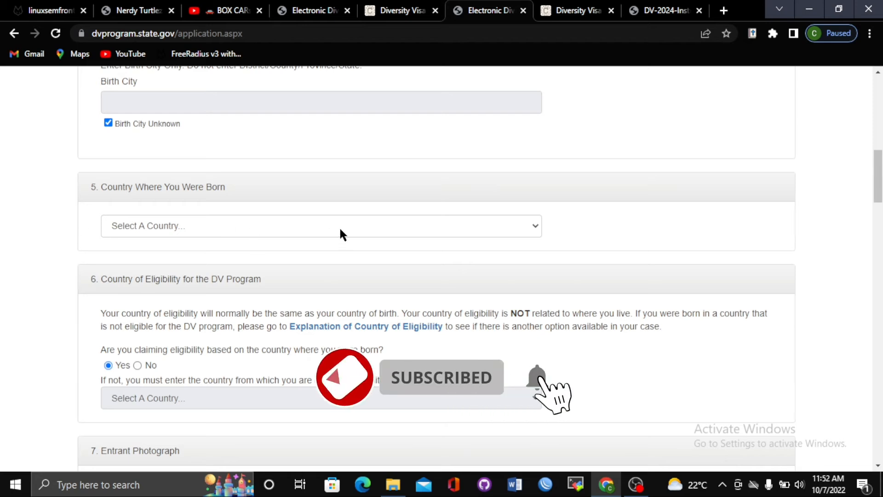
# Pick Kenya from the 'Country Where You Were Born' dropdown list
pyautogui.click(372, 228)
pyautogui.press('Down')
pyautogui.press('Down')
pyautogui.press('Down')
pyautogui.press('Down')
pyautogui.press('Down')
pyautogui.press('Down')
pyautogui.press('Down')
pyautogui.press('Down')
pyautogui.press('Down')
pyautogui.press('Down')
pyautogui.press('Down')
pyautogui.press('Down')
pyautogui.press('Down')
pyautogui.press('Down')
pyautogui.press('Down')
pyautogui.press('Down')
pyautogui.press('Down')
pyautogui.press('Down')
pyautogui.press('Down')
pyautogui.press('Down')
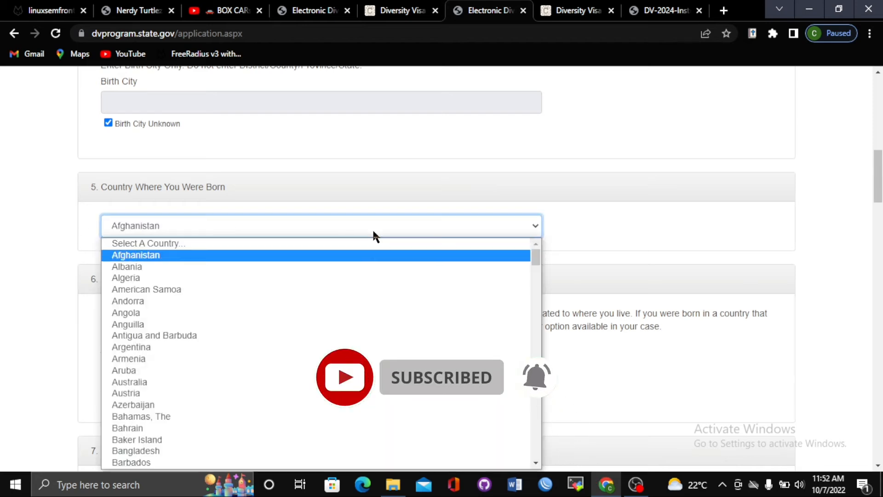
pyautogui.press('Down')
pyautogui.press('Down')
pyautogui.press('Down')
pyautogui.press('Down')
pyautogui.press('Down')
pyautogui.press('Down')
pyautogui.press('Down')
pyautogui.press('Down')
pyautogui.press('Down')
pyautogui.press('Down')
pyautogui.press('Down')
pyautogui.press('Down')
pyautogui.press('Down')
pyautogui.press('Down')
pyautogui.press('Down')
pyautogui.press('Down')
pyautogui.press('Down')
pyautogui.press('Down')
pyautogui.press('Down')
pyautogui.press('Down')
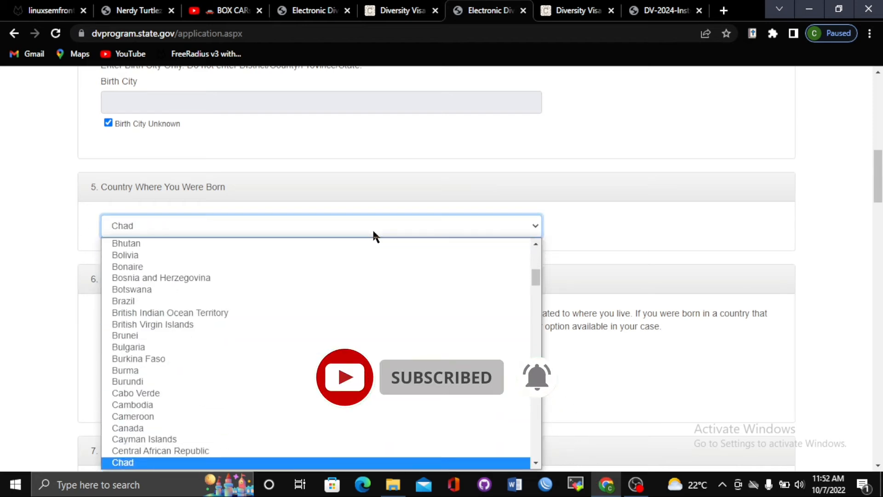
pyautogui.press('Down')
pyautogui.press('Down')
pyautogui.press('Down')
pyautogui.press('Down')
pyautogui.press('Down')
pyautogui.press('Down')
pyautogui.press('Down')
pyautogui.press('Down')
pyautogui.press('Down')
pyautogui.press('Down')
pyautogui.press('Down')
pyautogui.press('Down')
pyautogui.press('Down')
pyautogui.press('Down')
pyautogui.press('Down')
pyautogui.press('Down')
pyautogui.press('Down')
pyautogui.press('Down')
pyautogui.press('Down')
pyautogui.press('Down')
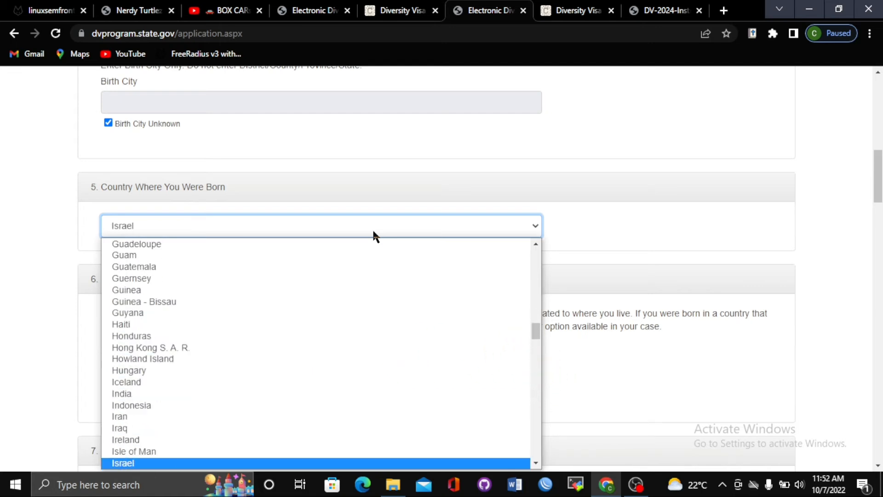
pyautogui.moveTo(537, 328); pyautogui.dragTo(540, 352)
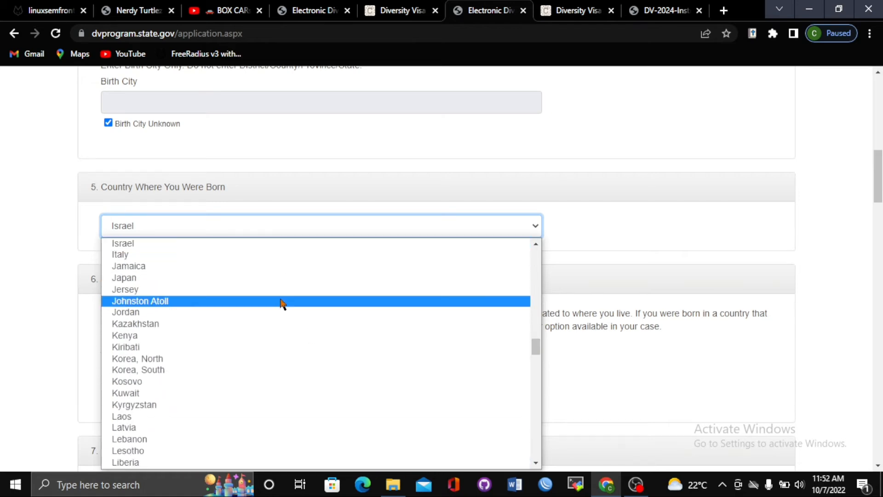
pyautogui.click(277, 336)
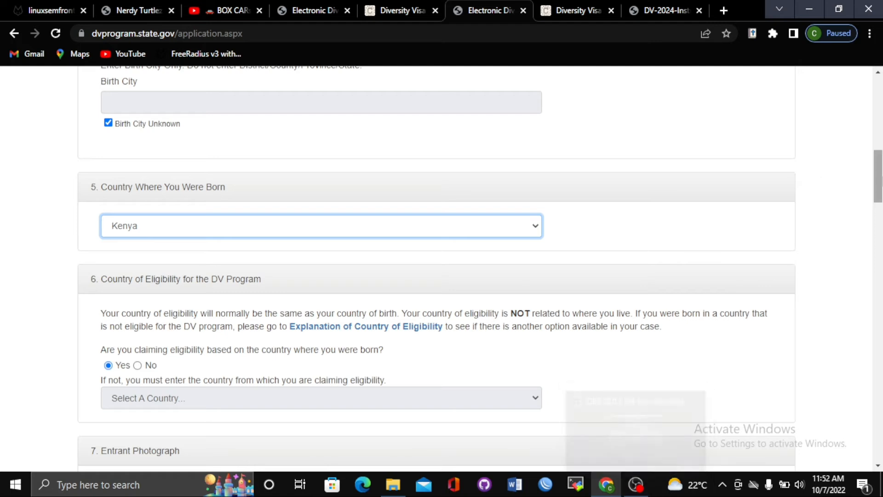
pyautogui.moveTo(881, 181); pyautogui.dragTo(882, 191)
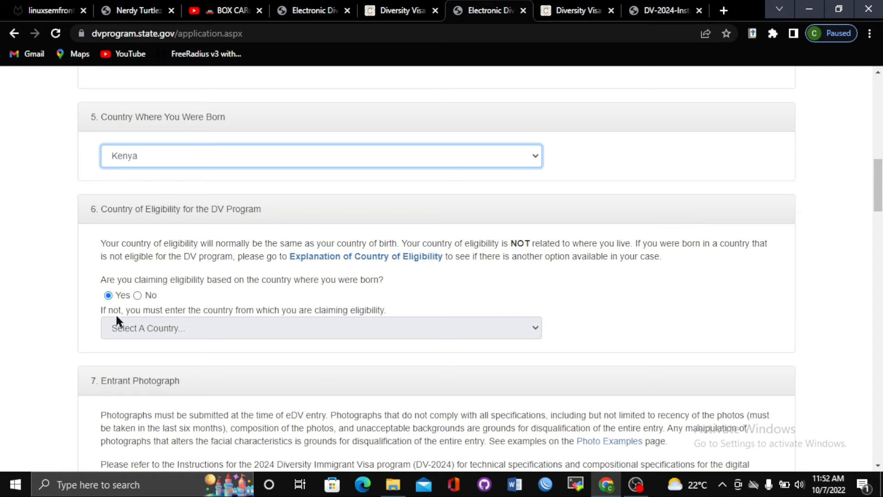
pyautogui.click(138, 295)
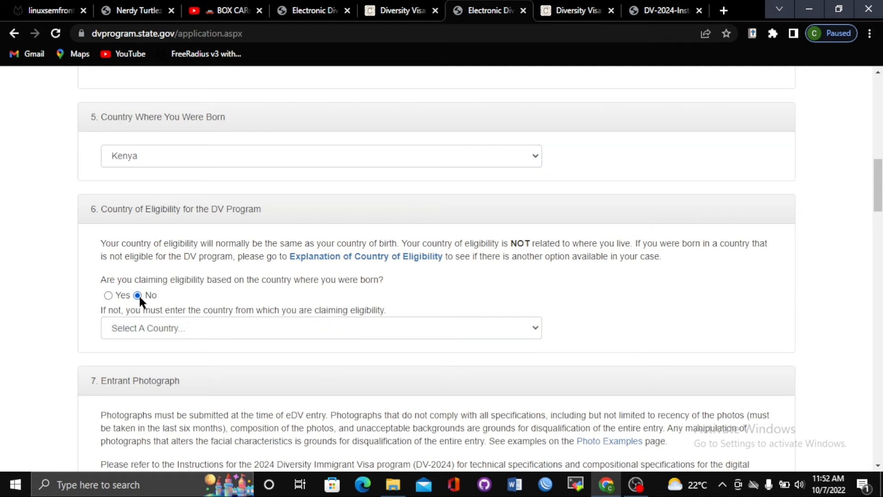
pyautogui.click(218, 339)
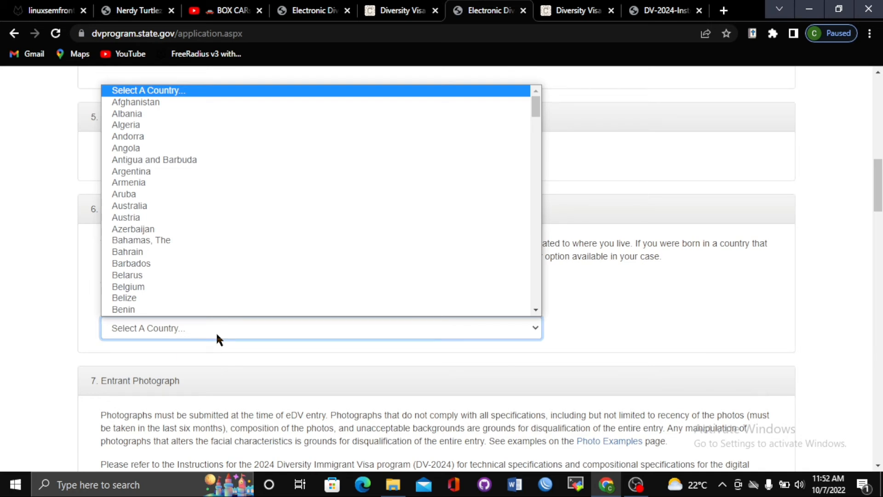
pyautogui.click(90, 289)
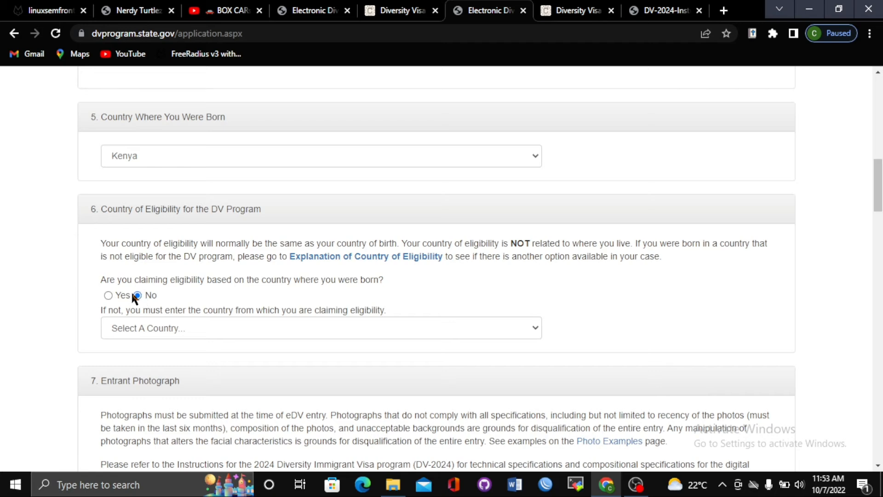
pyautogui.click(108, 295)
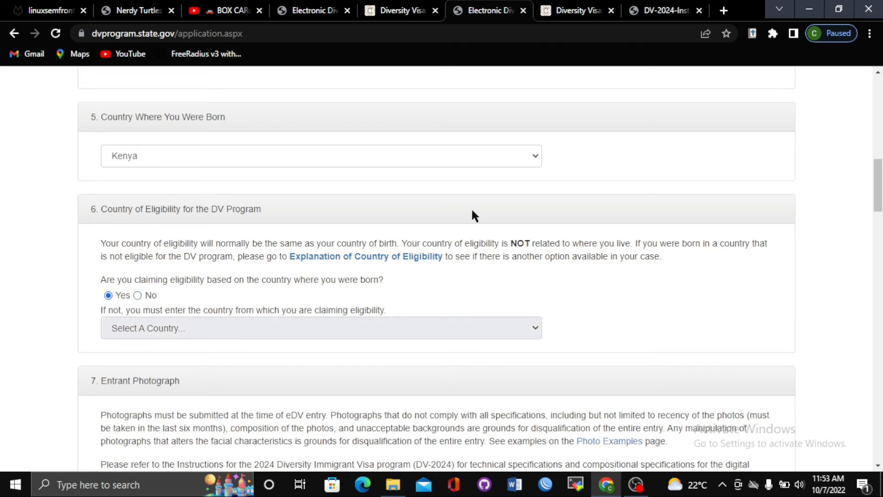
pyautogui.moveTo(882, 175); pyautogui.dragTo(881, 208)
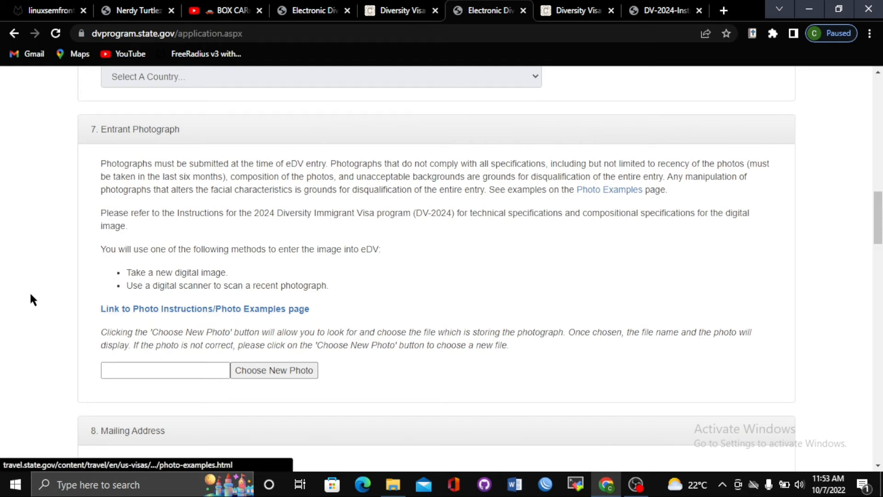
# Browse the travel.state.gov Photo Examples page, then switch to the DV-2024-Instructions PDF
pyautogui.click(199, 309)
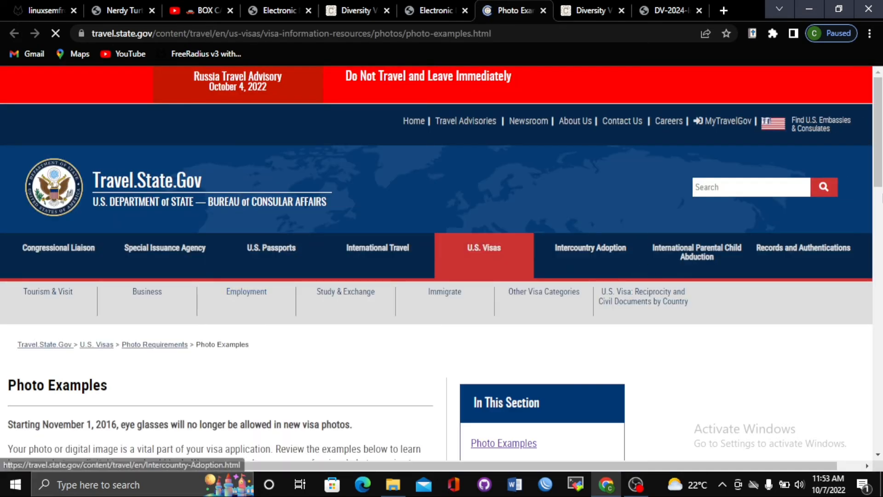
pyautogui.moveTo(880, 154); pyautogui.dragTo(880, 250)
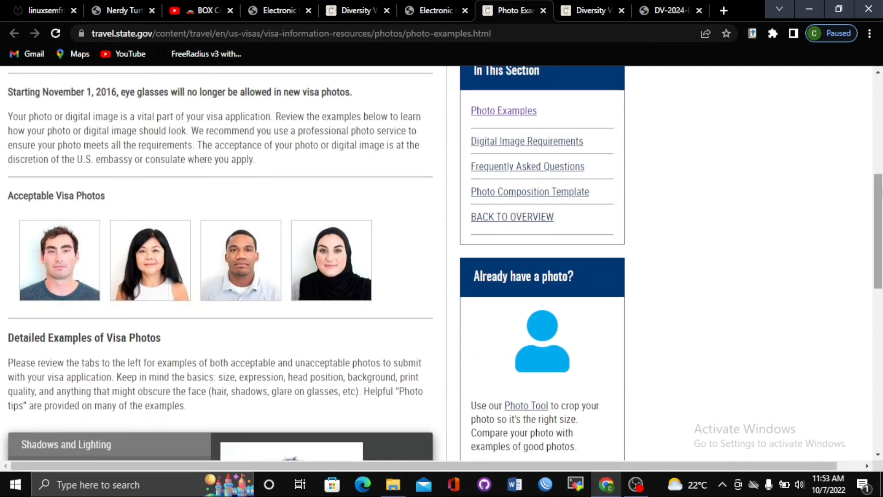
pyautogui.moveTo(880, 206); pyautogui.dragTo(880, 286)
pyautogui.moveTo(881, 326); pyautogui.dragTo(880, 329)
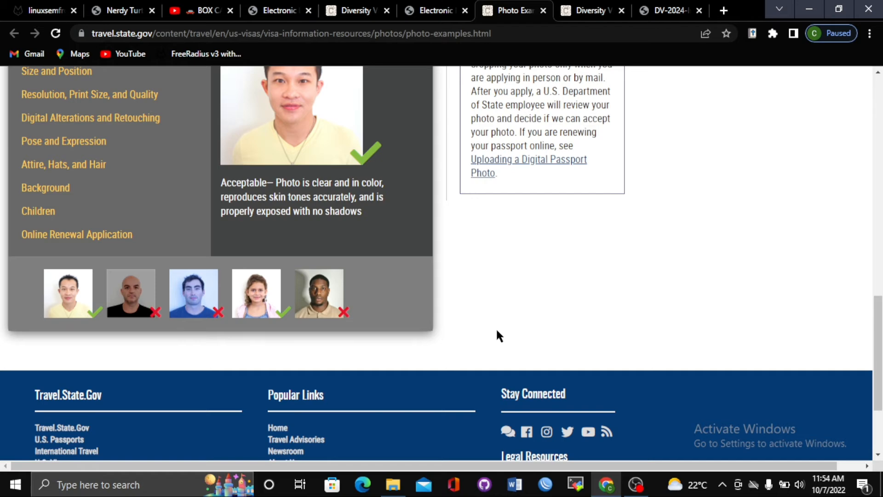
pyautogui.moveTo(879, 324); pyautogui.dragTo(881, 302)
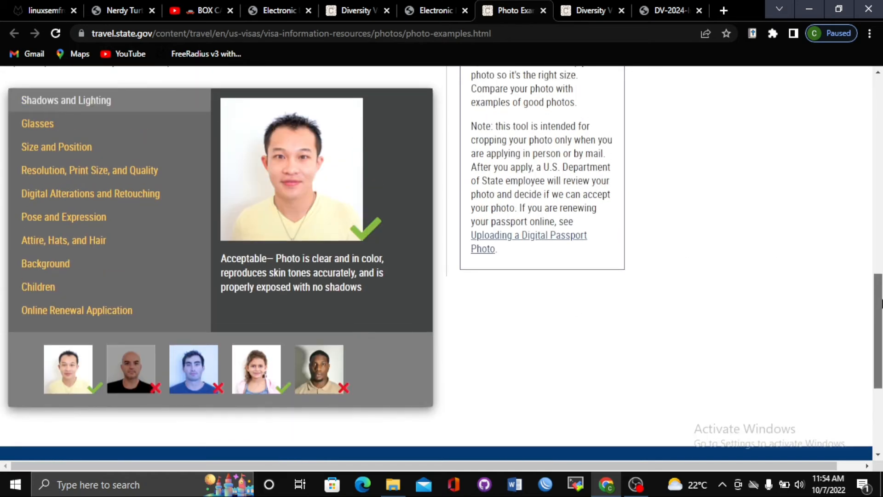
pyautogui.moveTo(881, 303); pyautogui.dragTo(881, 364)
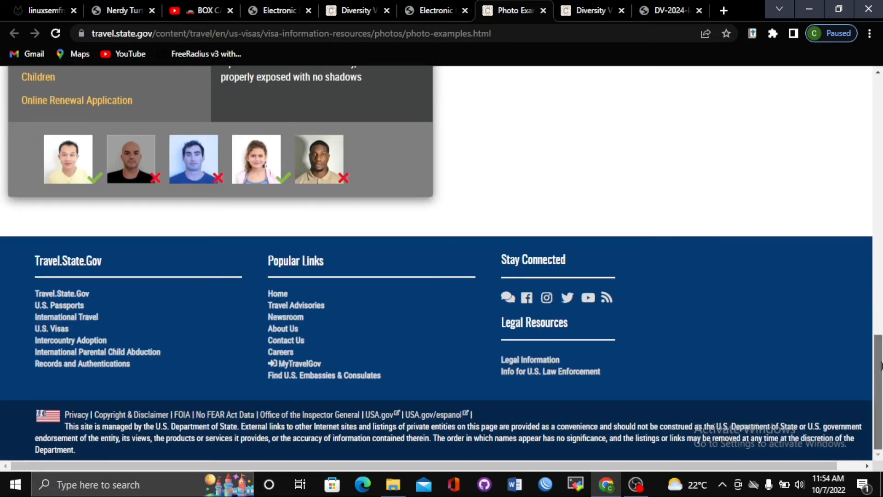
pyautogui.moveTo(881, 365); pyautogui.dragTo(881, 241)
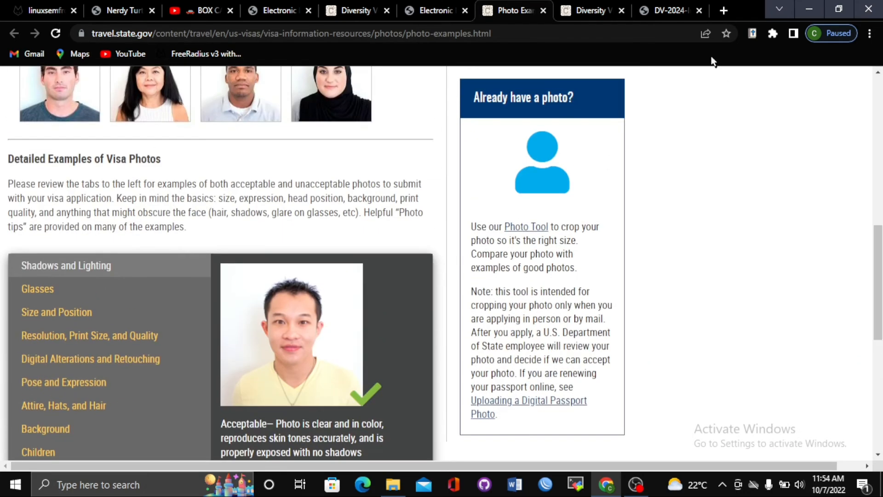
pyautogui.click(671, 11)
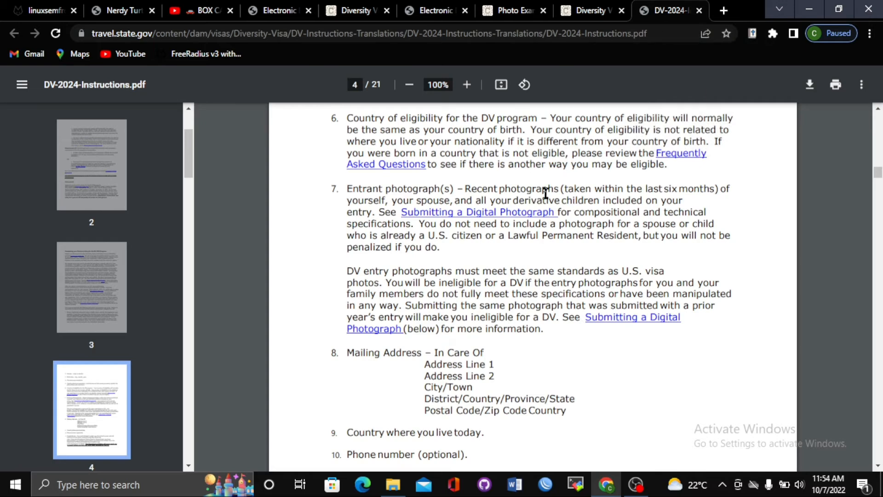
# Back on the eDV form, open the photo file picker to the Screenshots folder
pyautogui.click(402, 5)
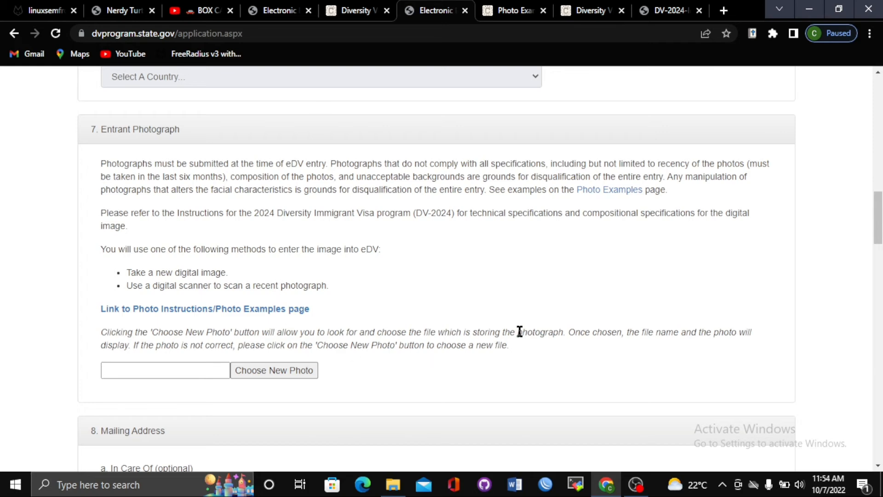
pyautogui.scroll(-3, 846, 237)
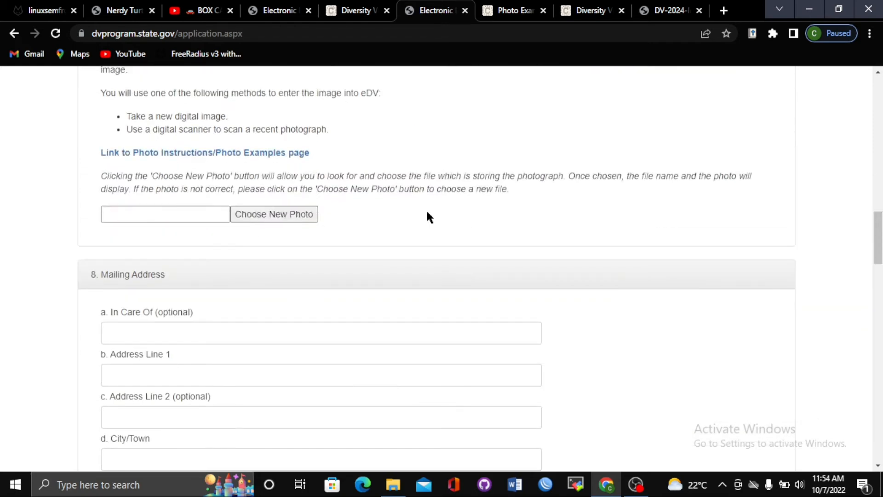
pyautogui.click(269, 223)
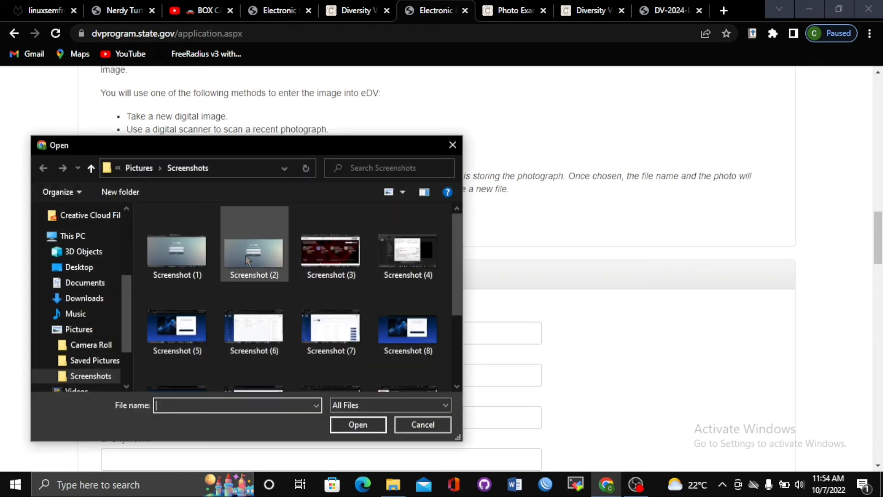
# Load Screenshot (1) as the entrant photo, then scroll down to the Mailing Address section
pyautogui.click(177, 251)
pyautogui.click(358, 423)
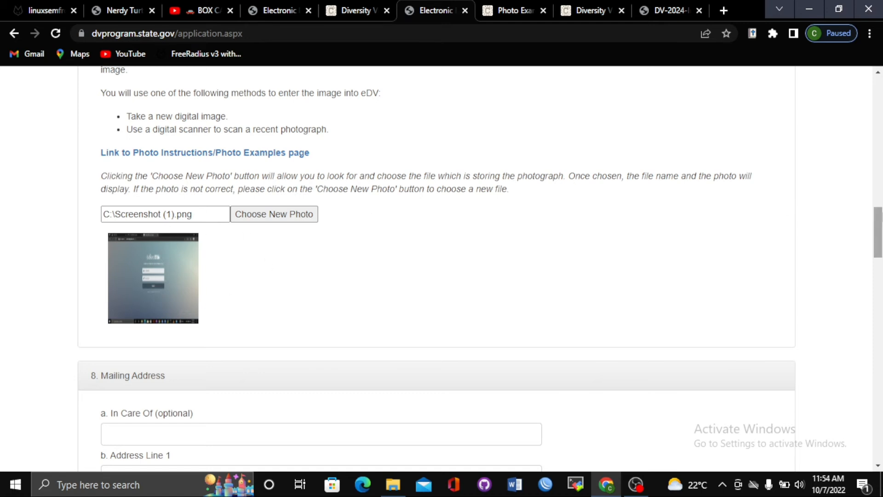
pyautogui.moveTo(879, 219); pyautogui.dragTo(880, 255)
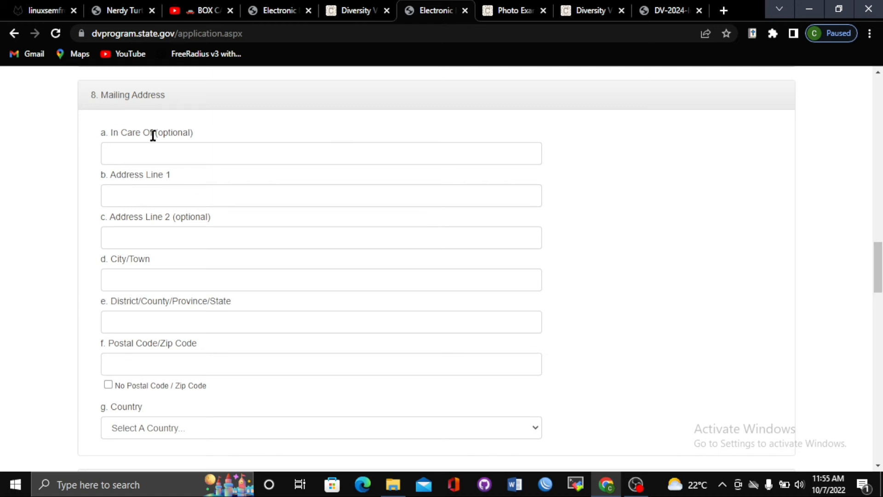
# Enter the In Care Of name for the mailing address, fixing a typo
pyautogui.click(197, 159)
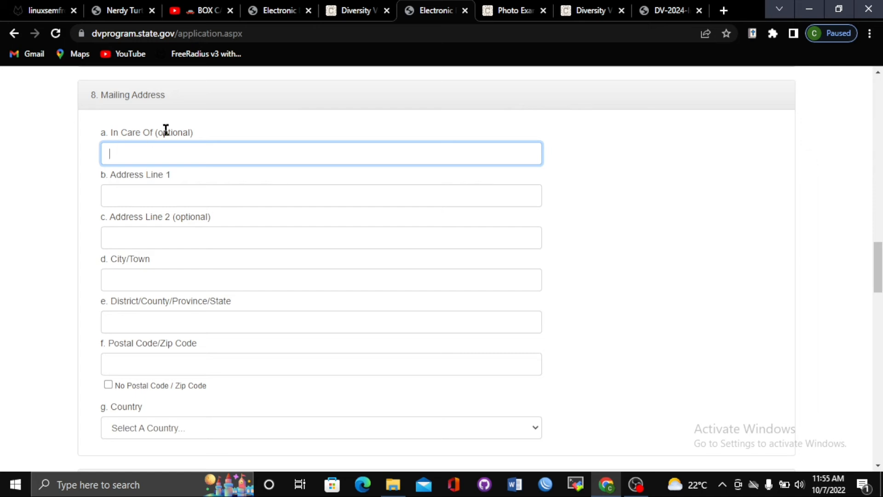
pyautogui.click(220, 140)
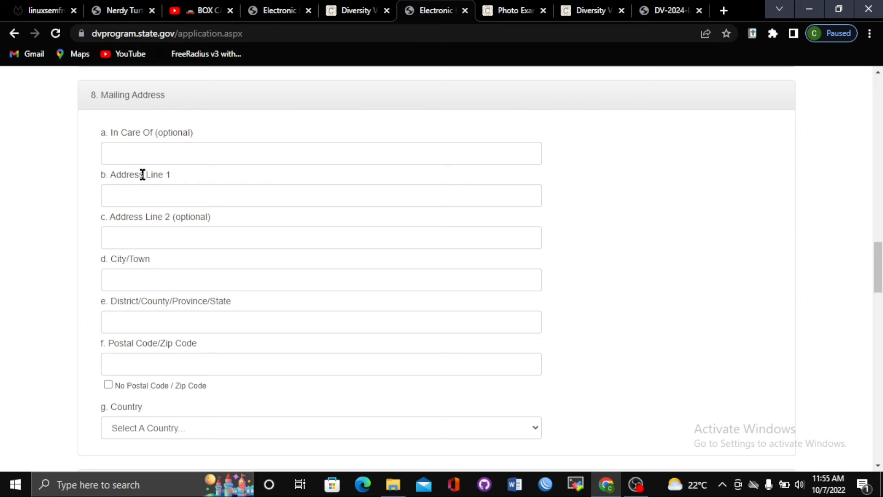
pyautogui.click(124, 152)
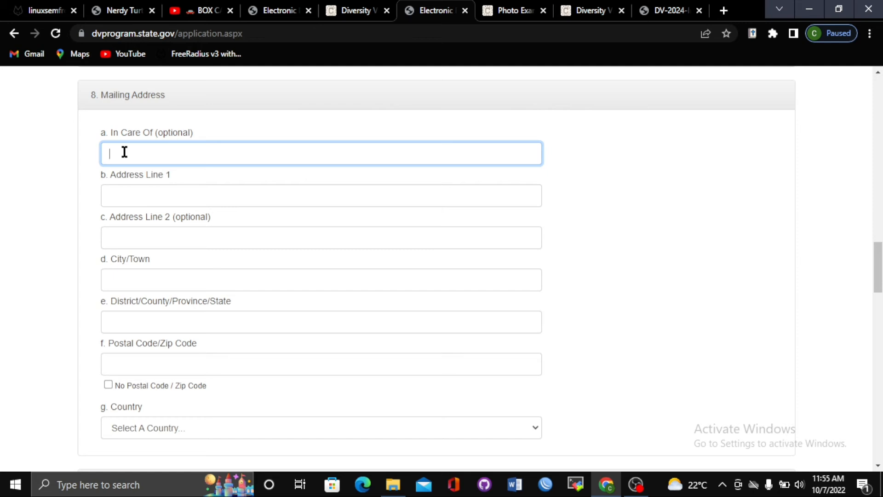
pyautogui.write('K')
pyautogui.write('ia')
pyautogui.write('e')
pyautogui.write('ni')
pyautogui.write(' po')
pyautogui.press('BackSpace')
pyautogui.write('rimary school')
# Fill in the mailing address line 1, city, district and postal code
pyautogui.click(251, 191)
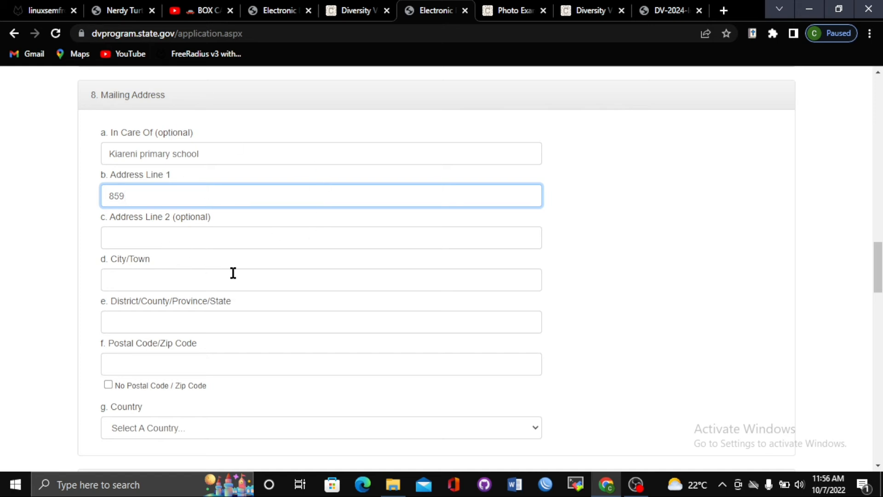
pyautogui.click(192, 286)
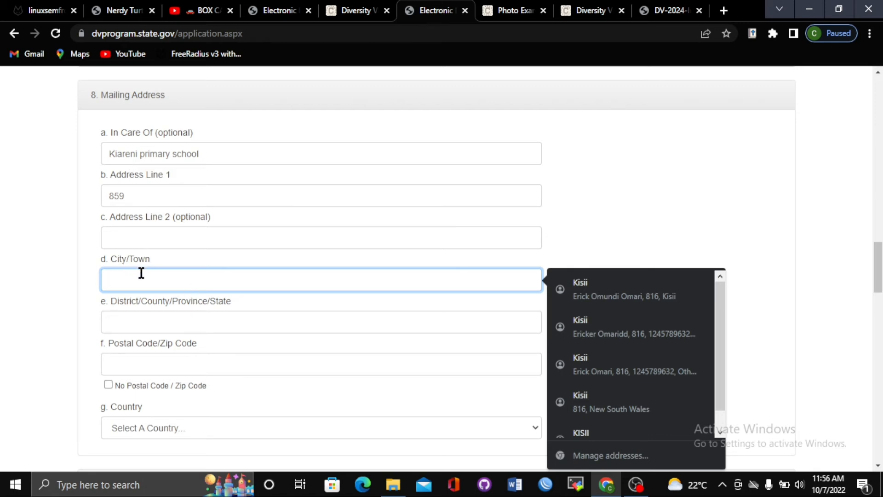
pyautogui.write('kisii')
pyautogui.click(158, 319)
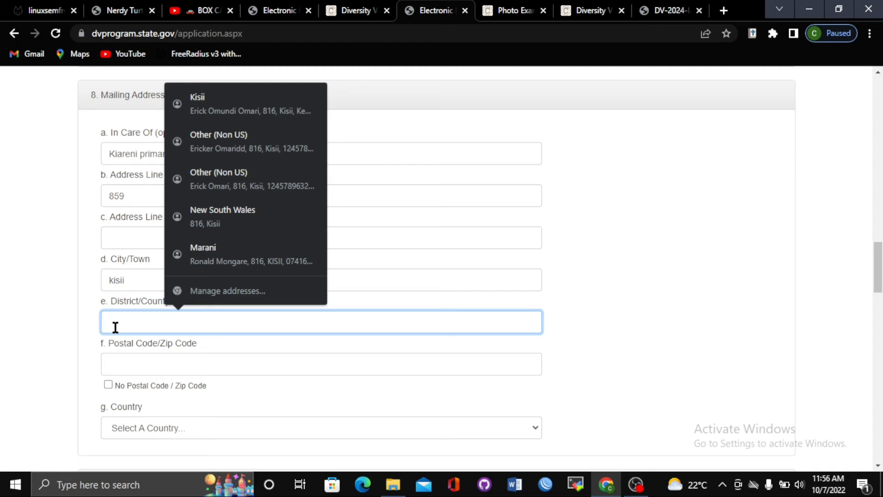
pyautogui.write('manza')
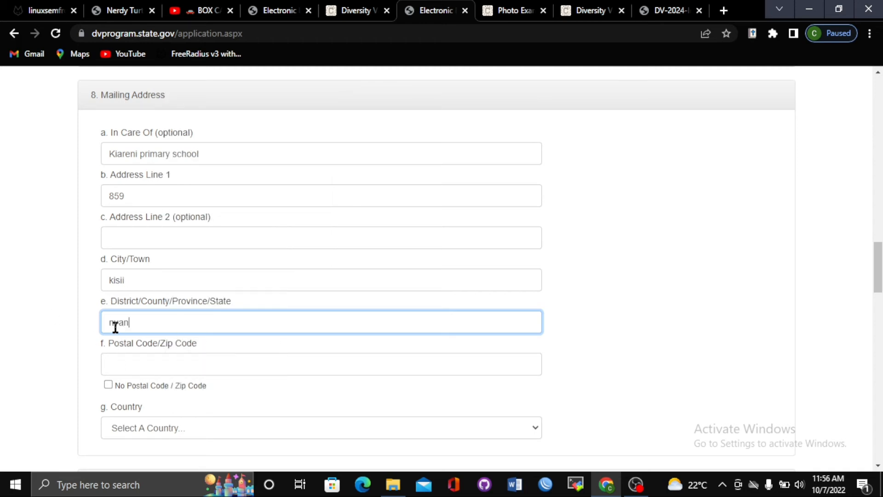
pyautogui.click(188, 357)
pyautogui.write('4')
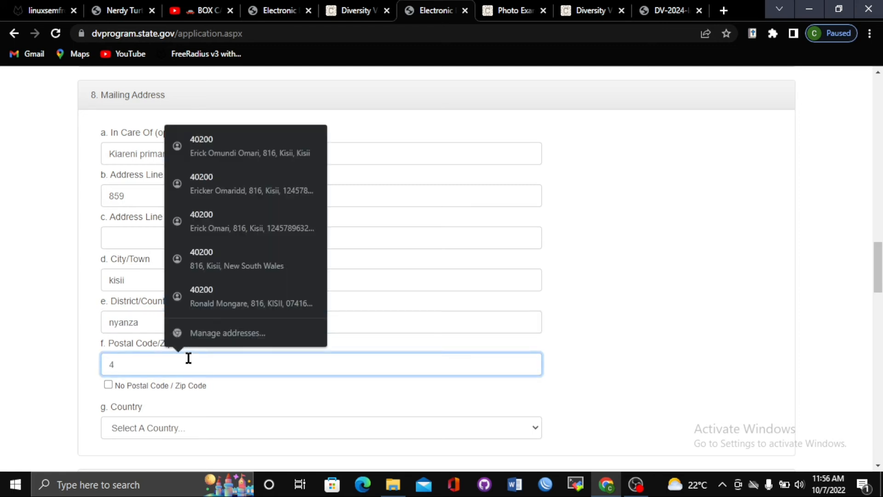
pyautogui.write('0200')
pyautogui.click(239, 418)
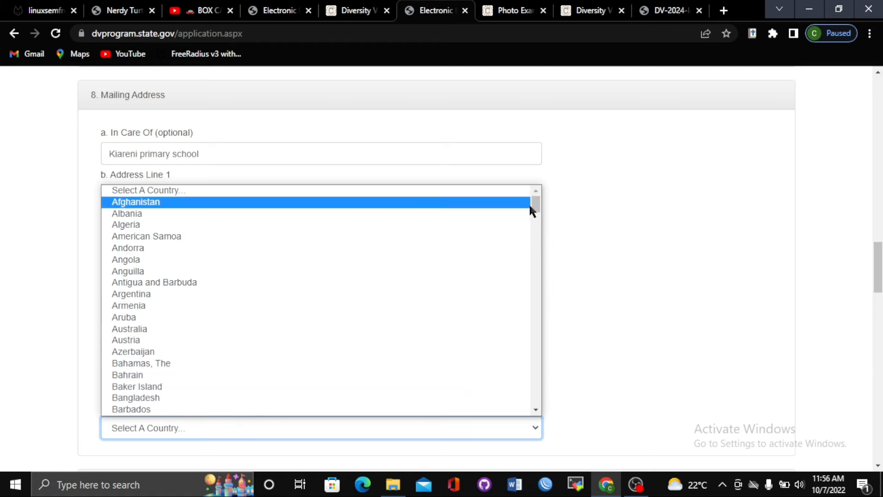
# Pick Kenya from the mailing address Country list, then scroll on to question 9
pyautogui.moveTo(534, 206); pyautogui.dragTo(534, 295)
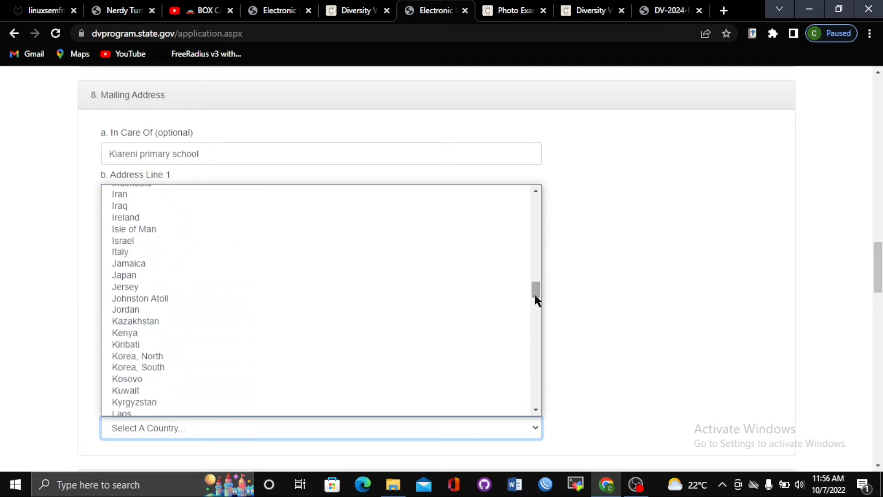
pyautogui.click(404, 333)
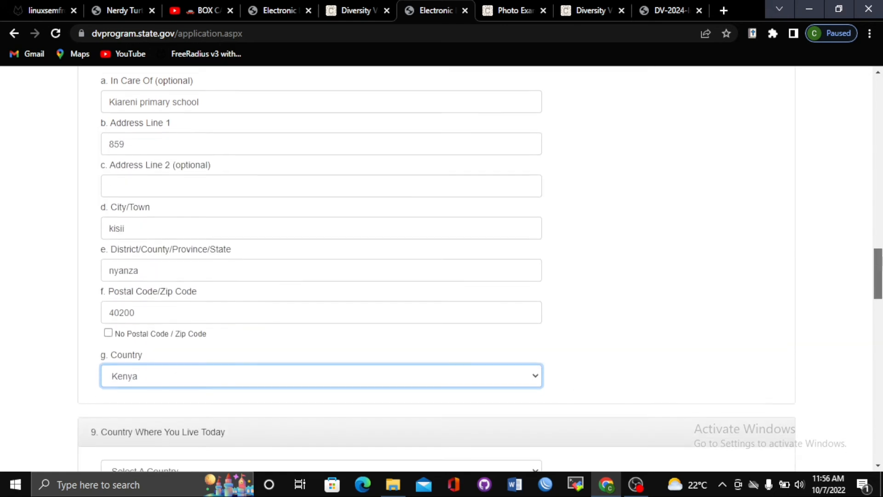
pyautogui.scroll(-1, 877, 269)
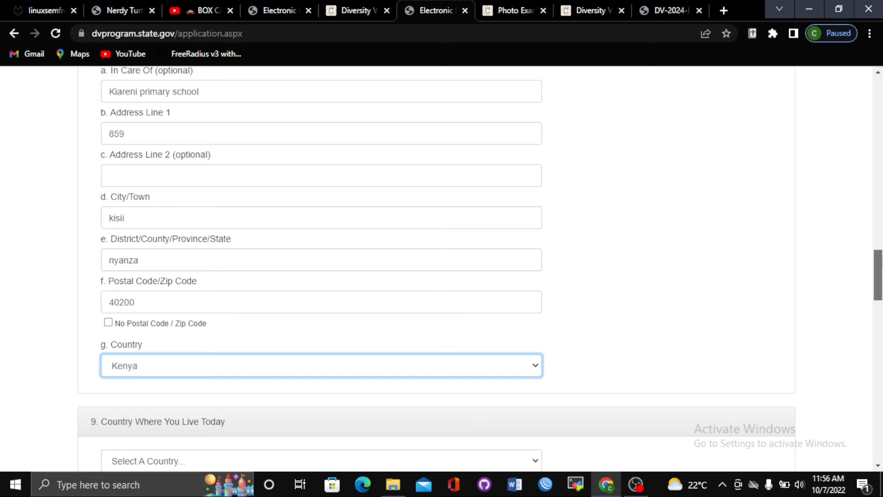
pyautogui.scroll(-4, 878, 260)
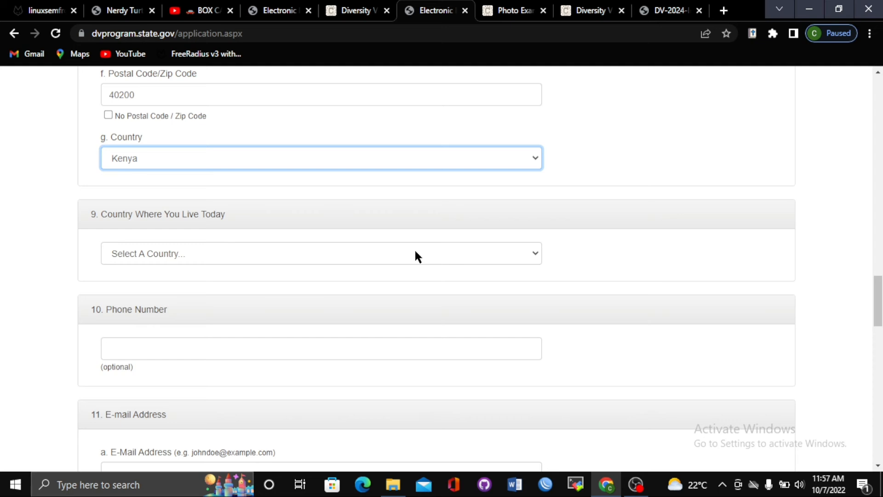
# Choose Kenya in the Country Where You Live Today dropdown
pyautogui.click(448, 256)
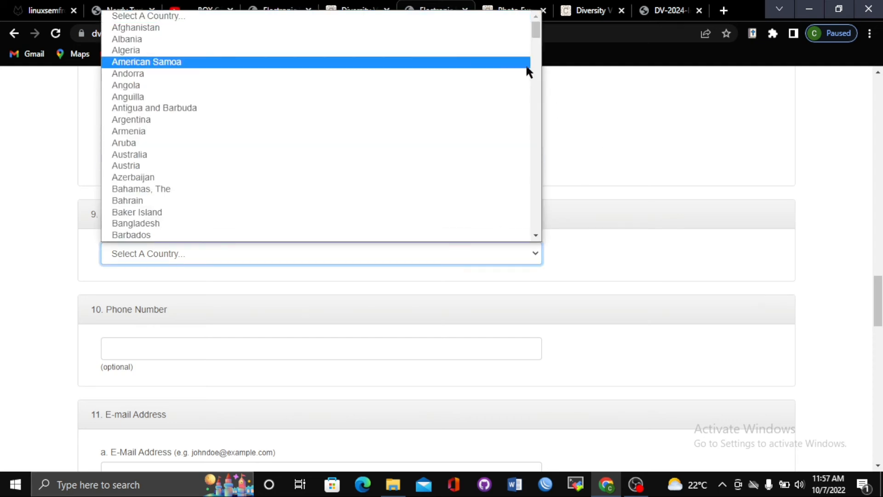
pyautogui.moveTo(535, 29); pyautogui.dragTo(548, 124)
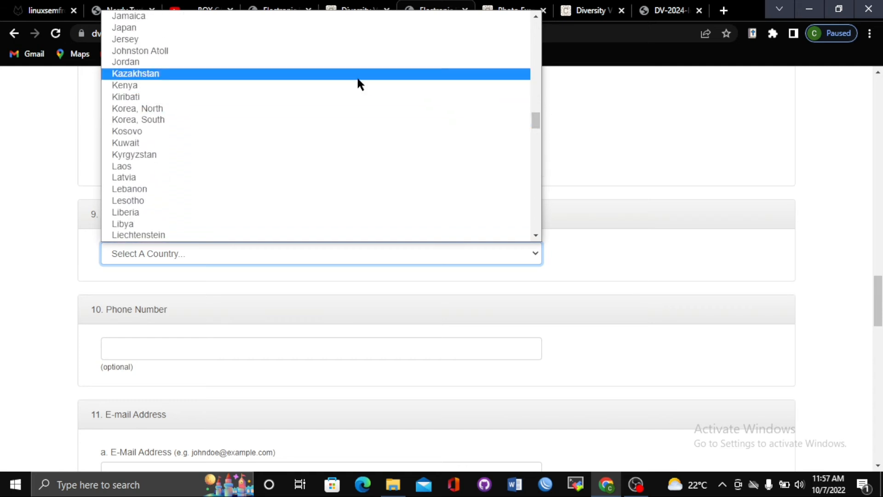
pyautogui.click(360, 85)
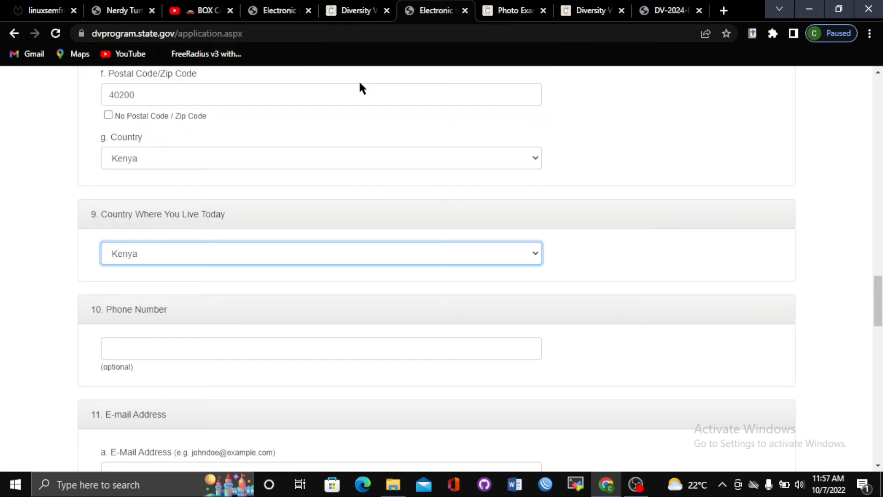
pyautogui.click(657, 272)
pyautogui.moveTo(877, 310); pyautogui.dragTo(877, 322)
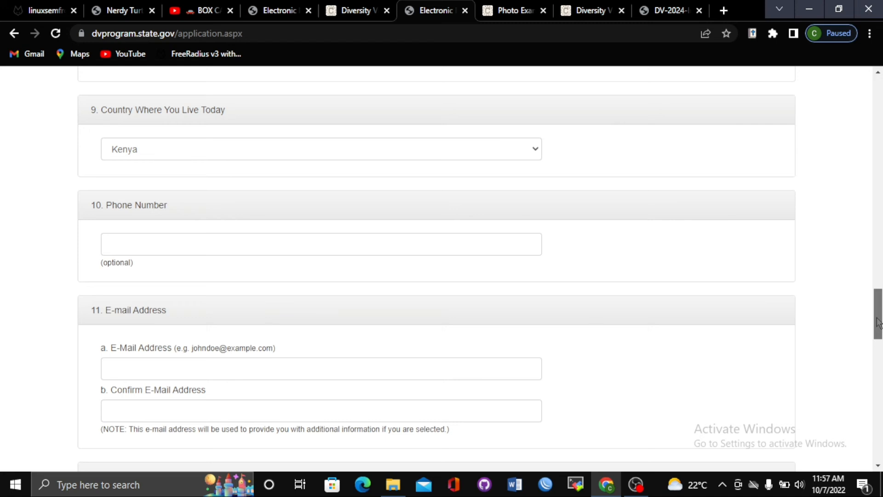
# Type the entrant's phone number, starting with the +254 country code, into Phone Number
pyautogui.click(129, 245)
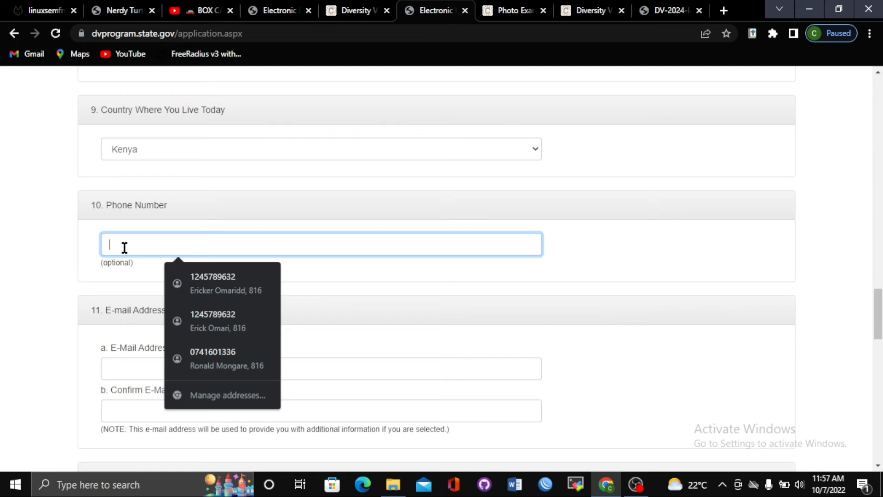
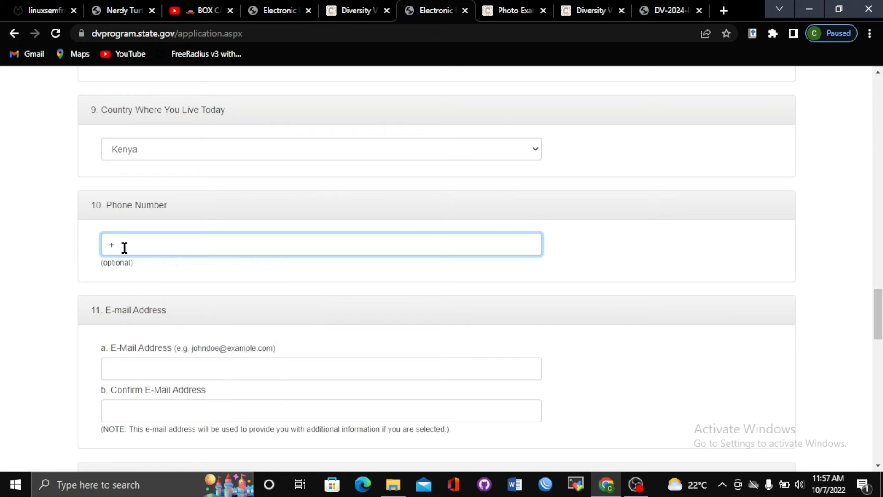
pyautogui.moveTo(130, 244); pyautogui.dragTo(101, 244)
pyautogui.scroll(-3, 880, 314)
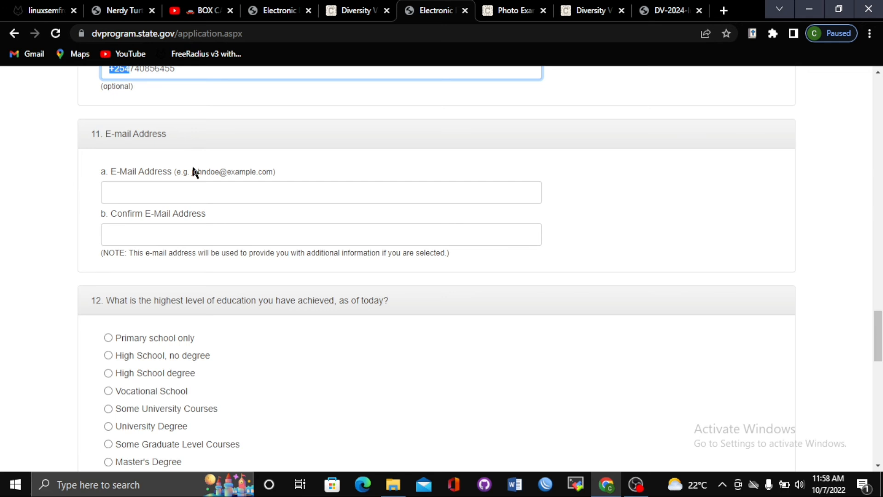
# Type the entrant's e-mail address into both E-Mail Address and Confirm E-Mail Address
pyautogui.click(209, 191)
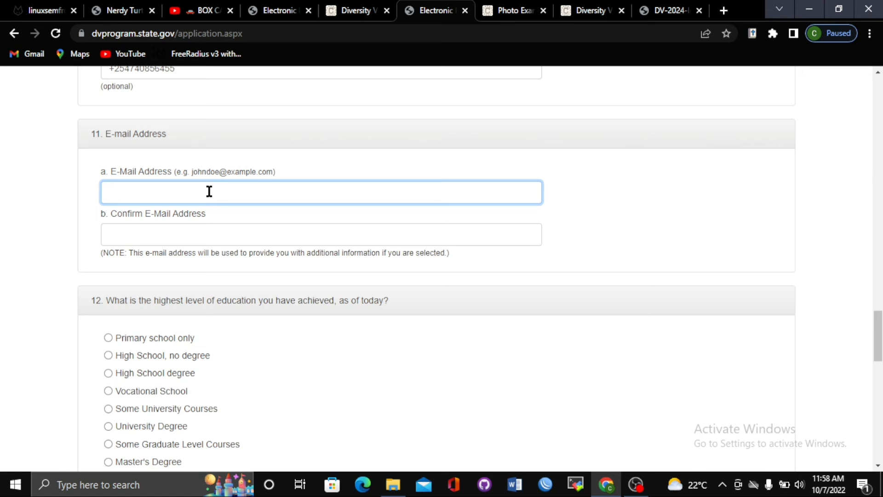
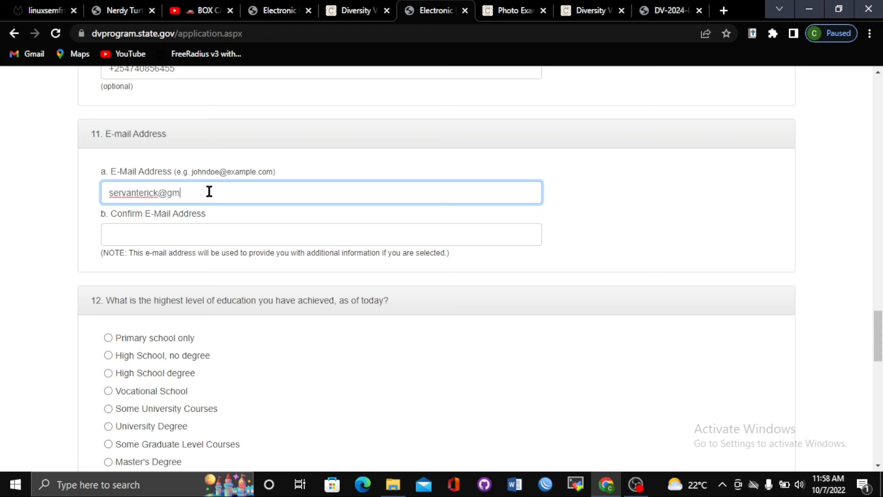
pyautogui.click(188, 235)
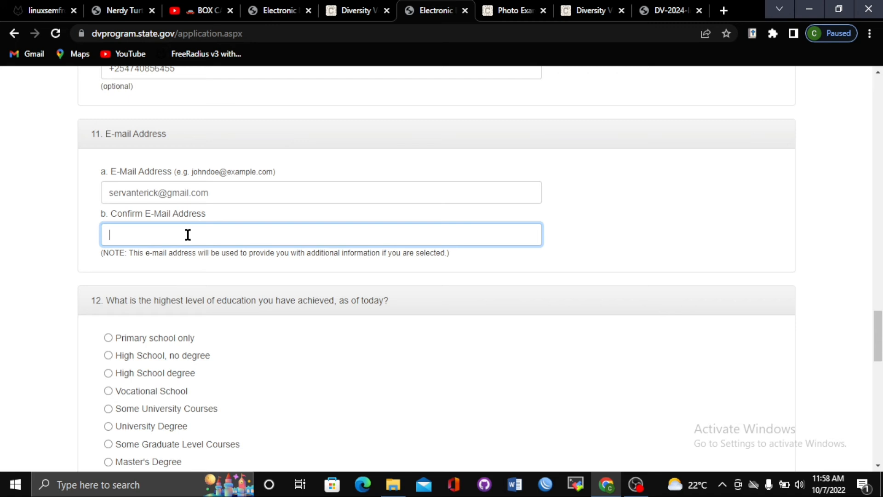
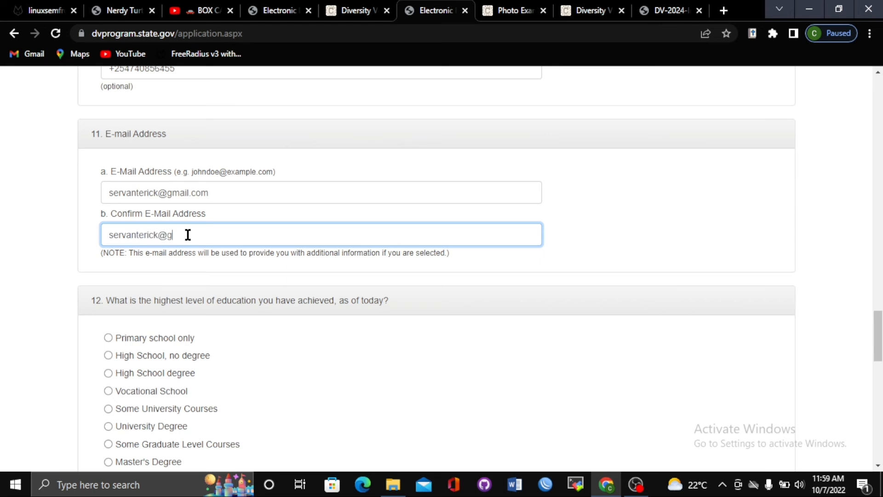
pyautogui.click(485, 266)
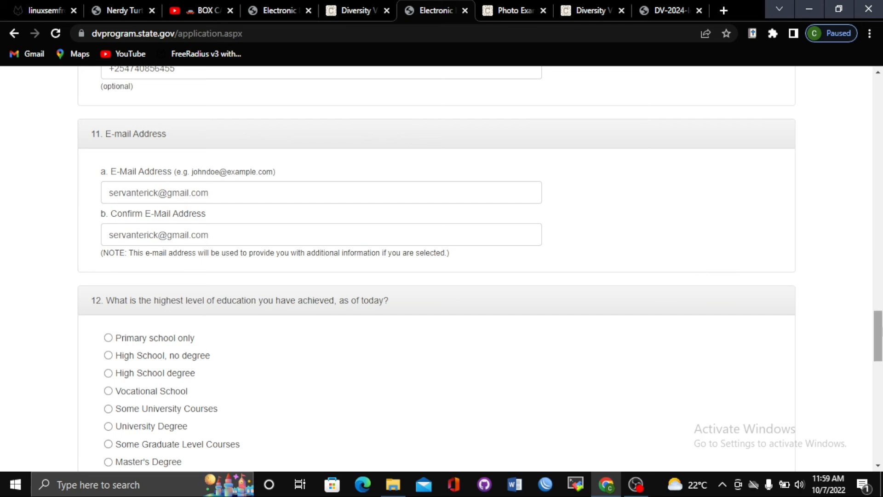
pyautogui.moveTo(877, 333); pyautogui.dragTo(879, 352)
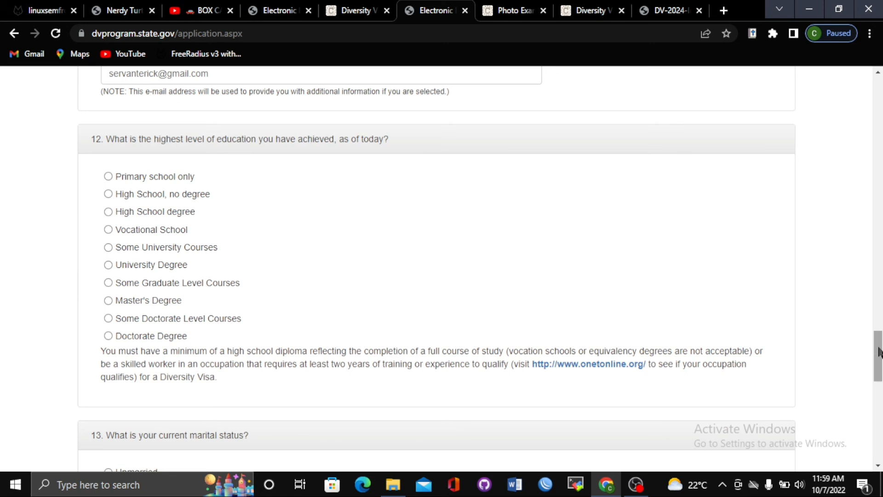
# Select High School degree as the highest education level for question 12
pyautogui.moveTo(879, 353); pyautogui.dragTo(880, 357)
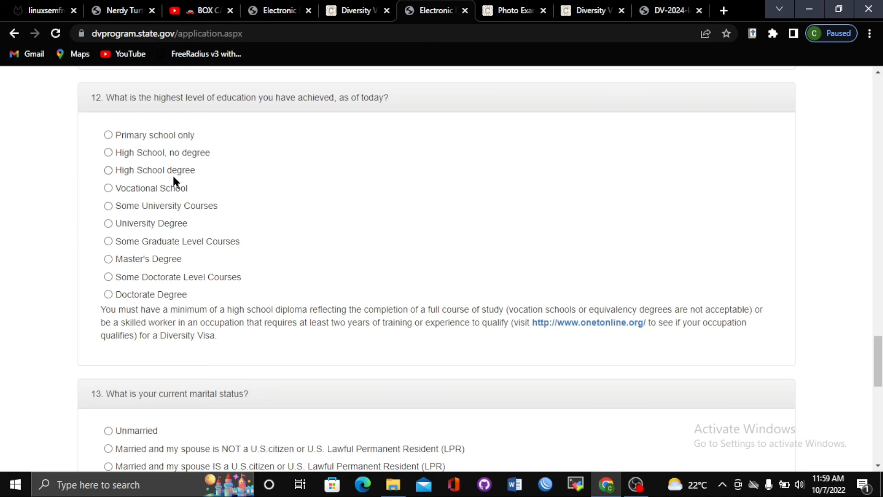
pyautogui.click(160, 174)
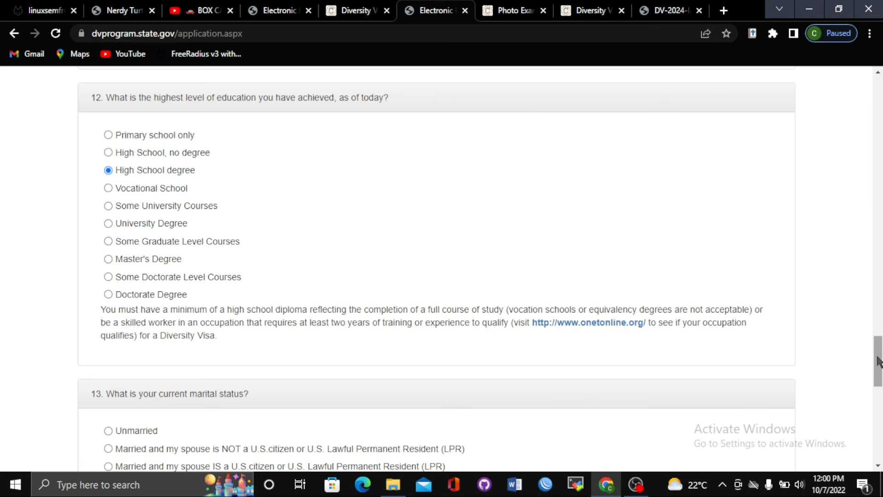
pyautogui.scroll(-1, 878, 359)
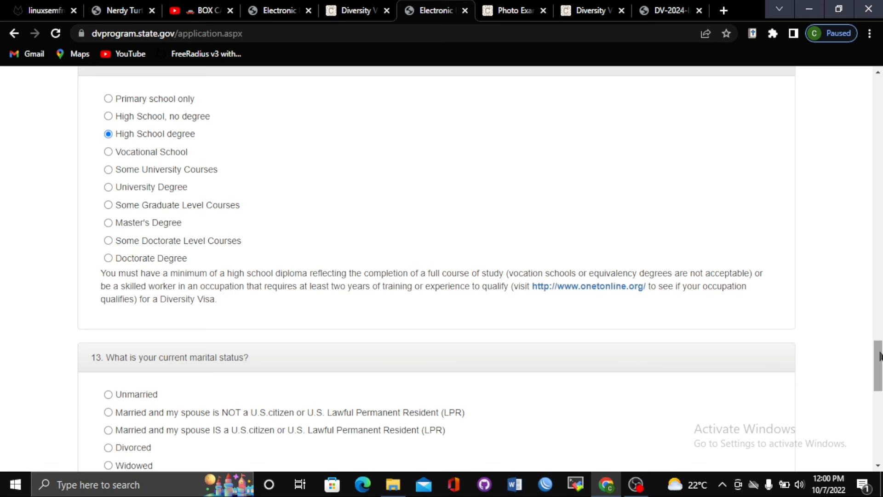
# Scroll down past the marital status question to question 14, Number of Children
pyautogui.moveTo(879, 352); pyautogui.dragTo(879, 345)
pyautogui.moveTo(878, 348); pyautogui.dragTo(878, 379)
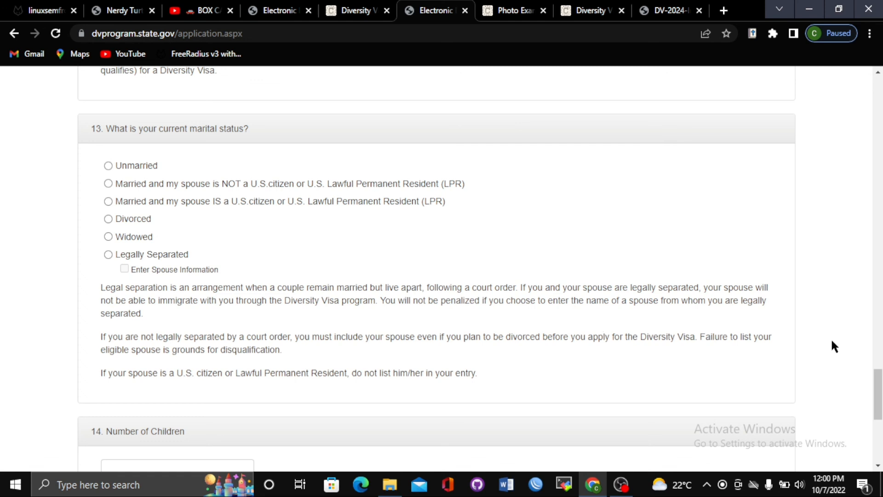
pyautogui.moveTo(878, 388); pyautogui.dragTo(877, 392)
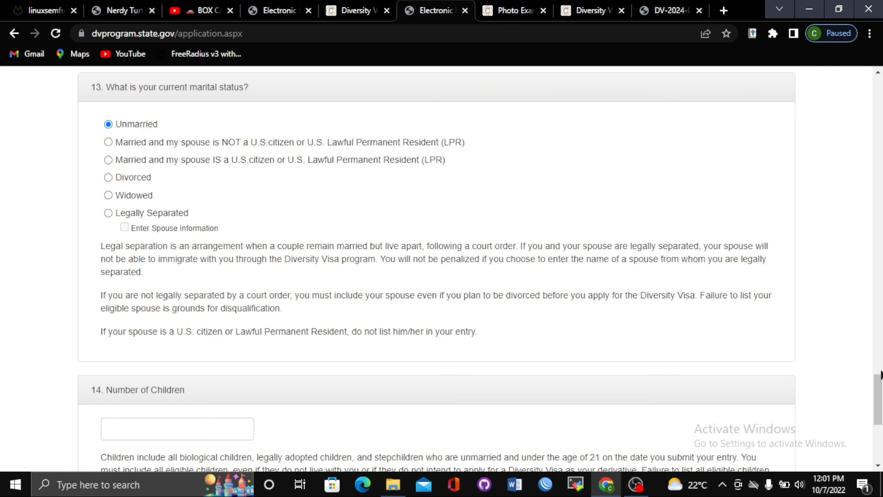
pyautogui.moveTo(881, 381); pyautogui.dragTo(882, 403)
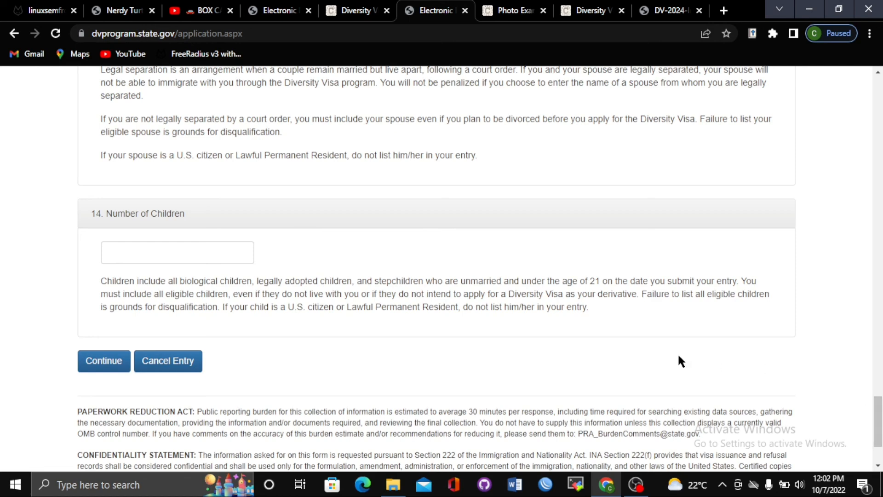
# Enter 0 in the Number of Children box
pyautogui.click(150, 250)
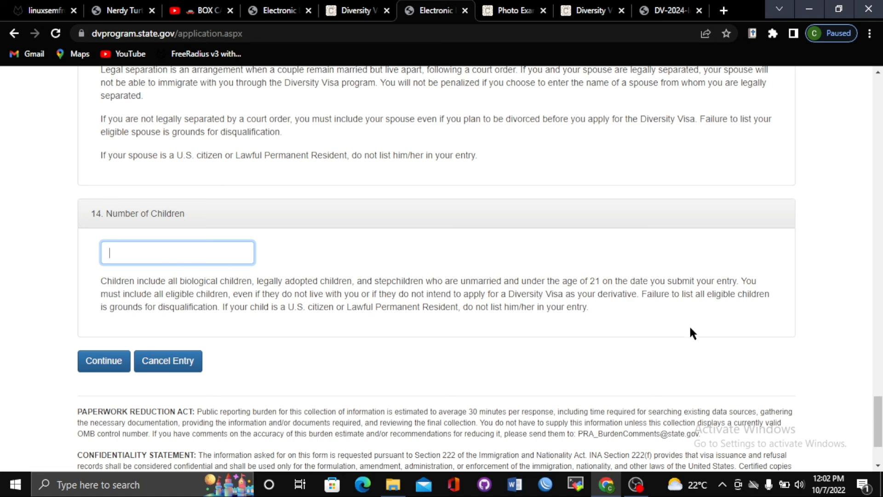
pyautogui.moveTo(879, 412); pyautogui.dragTo(879, 383)
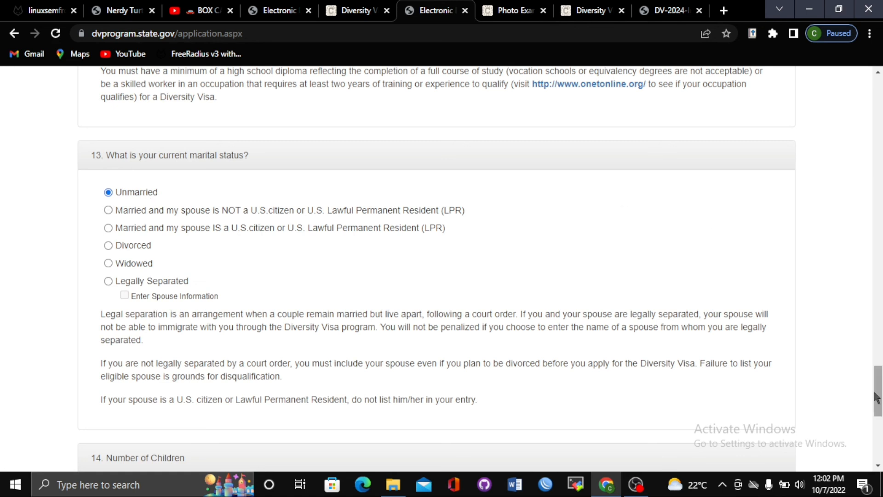
pyautogui.moveTo(879, 392); pyautogui.dragTo(881, 403)
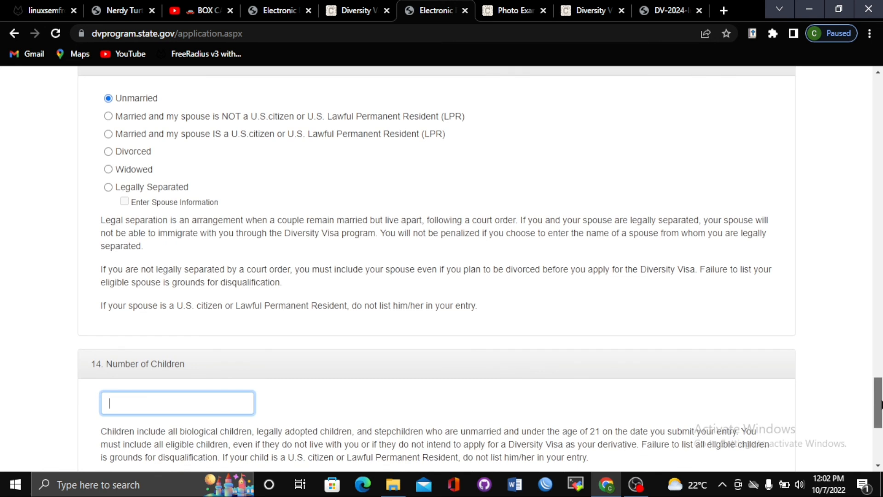
pyautogui.moveTo(880, 394); pyautogui.dragTo(880, 400)
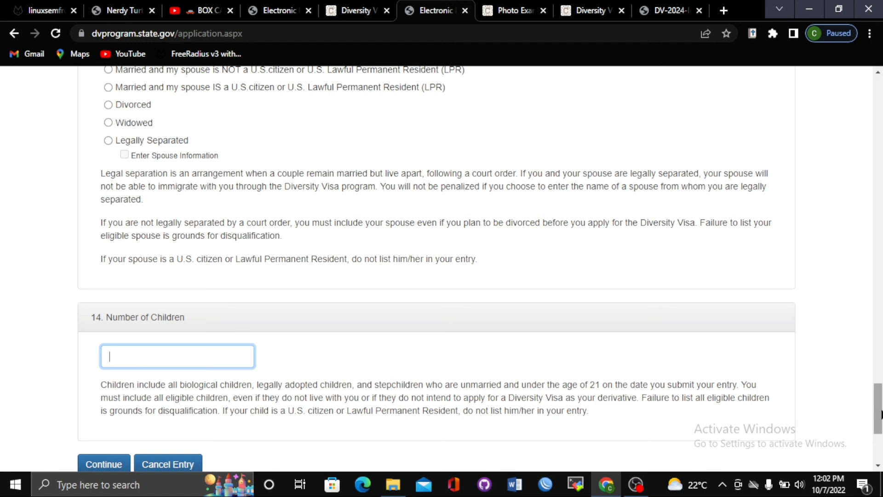
pyautogui.moveTo(882, 414); pyautogui.dragTo(877, 459)
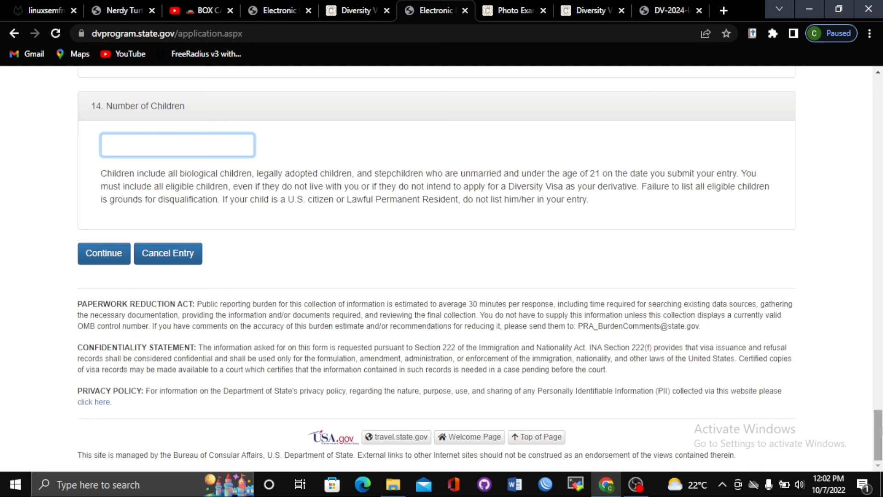
pyautogui.moveTo(881, 427)
pyautogui.mouseDown()
pyautogui.moveTo(882, 400)
pyautogui.moveTo(879, 423)
pyautogui.mouseUp()
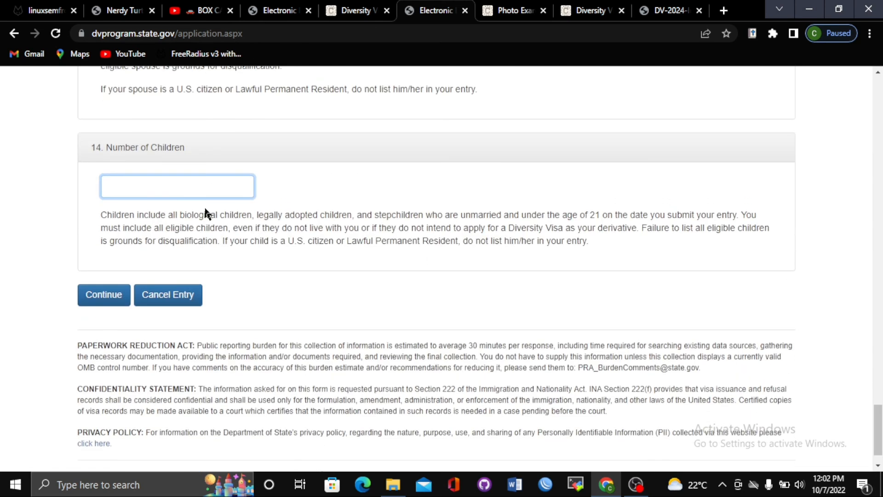
pyautogui.write('0')
# Submit the completed entry form with Continue
pyautogui.moveTo(879, 424); pyautogui.dragTo(881, 390)
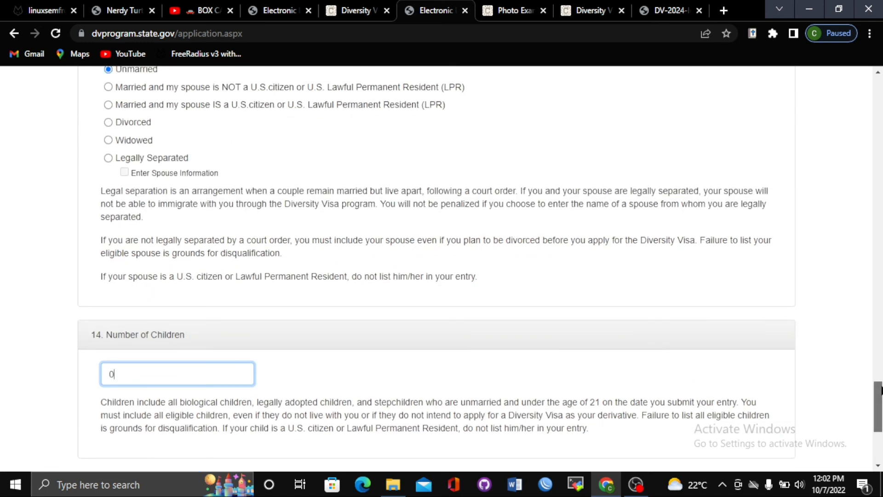
pyautogui.moveTo(881, 390); pyautogui.dragTo(880, 417)
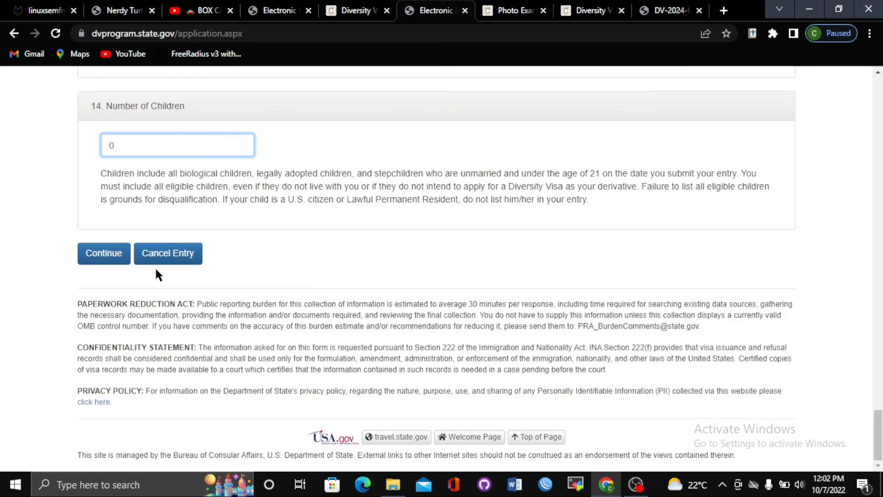
pyautogui.click(109, 256)
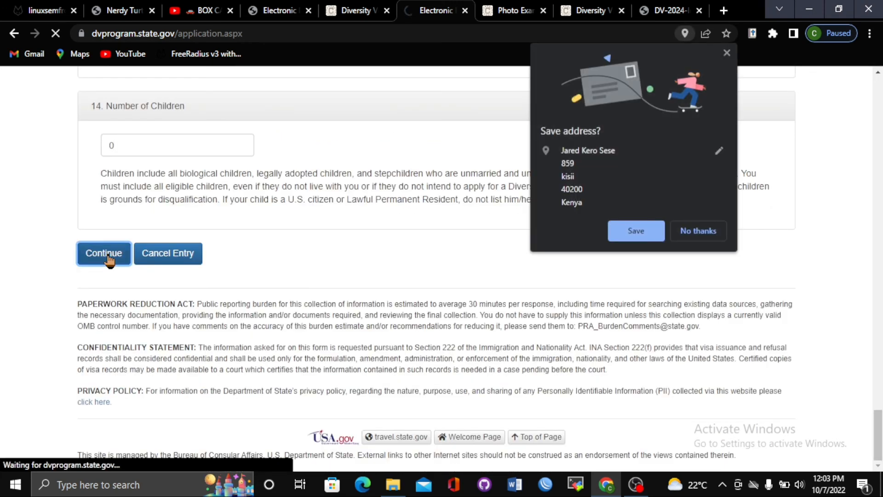
# Decline Chrome's save-address prompt so the submitted eDV entry form reloads with its validation notice
pyautogui.click(692, 222)
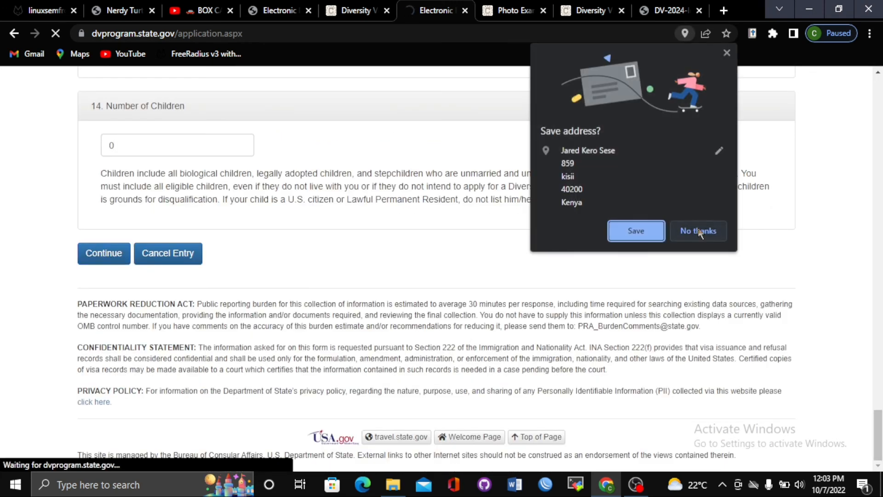
pyautogui.click(699, 231)
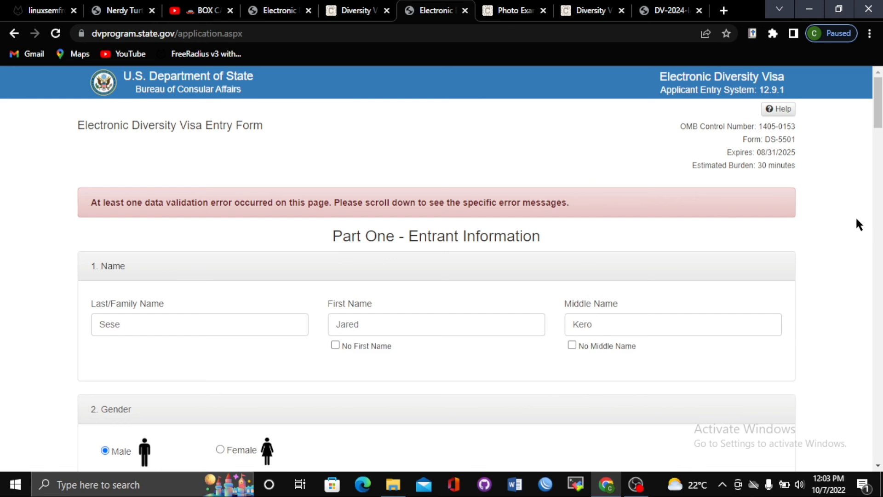
pyautogui.moveTo(877, 121); pyautogui.dragTo(876, 253)
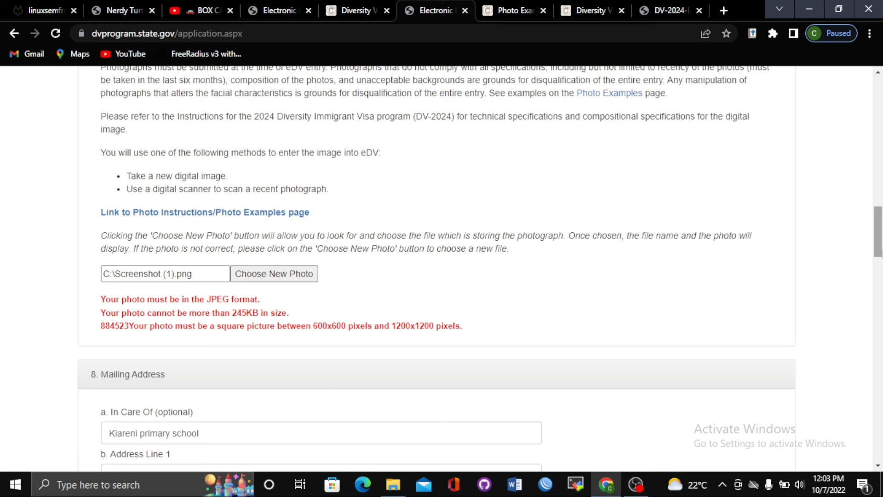
pyautogui.moveTo(880, 237)
pyautogui.mouseDown()
pyautogui.moveTo(880, 266)
pyautogui.moveTo(880, 250)
pyautogui.mouseUp()
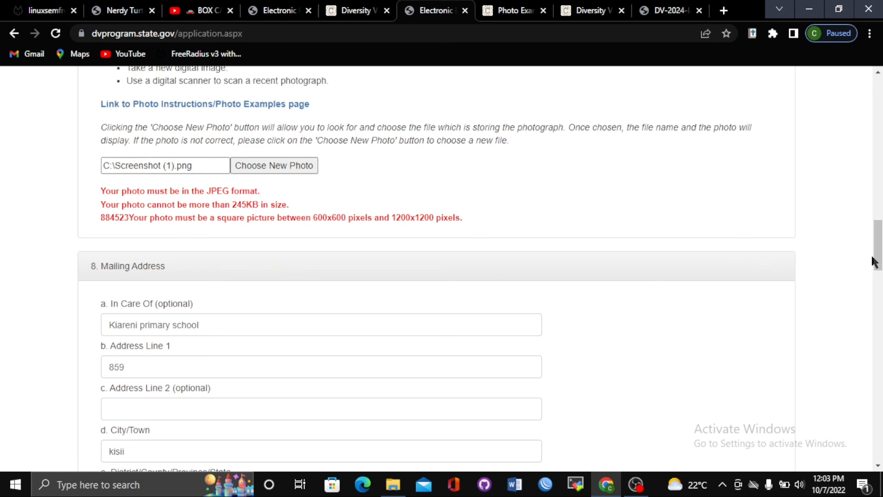
pyautogui.moveTo(877, 256); pyautogui.dragTo(877, 410)
pyautogui.scroll(-5, 506, 306)
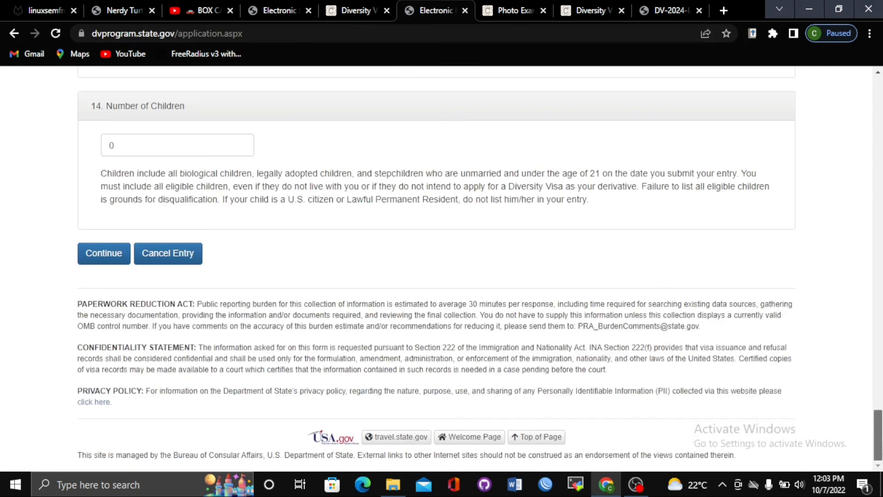
pyautogui.click(117, 248)
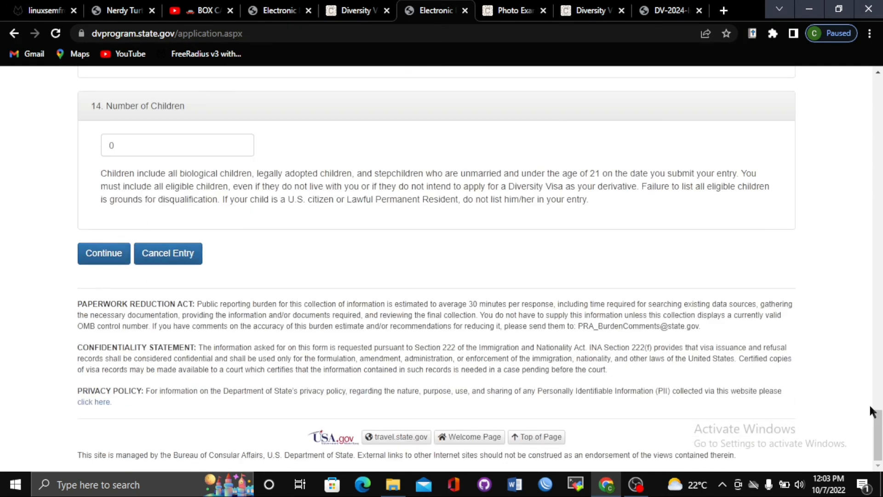
pyautogui.moveTo(876, 412); pyautogui.dragTo(879, 192)
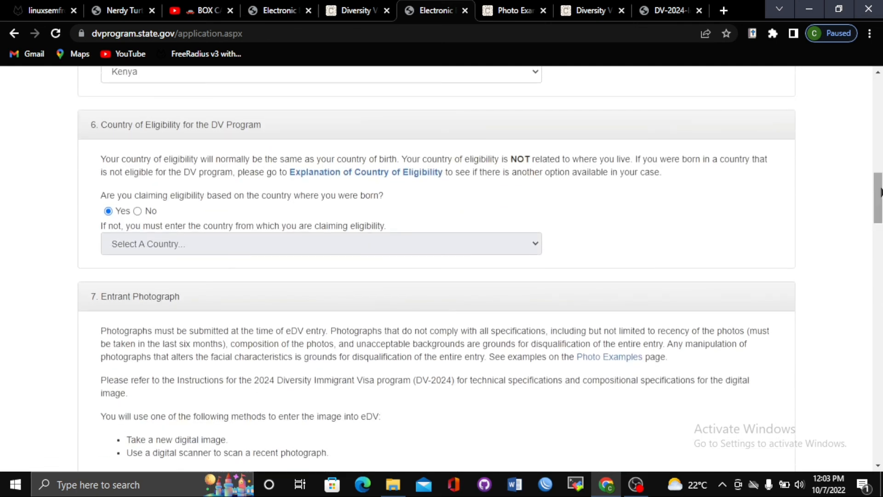
pyautogui.click(636, 484)
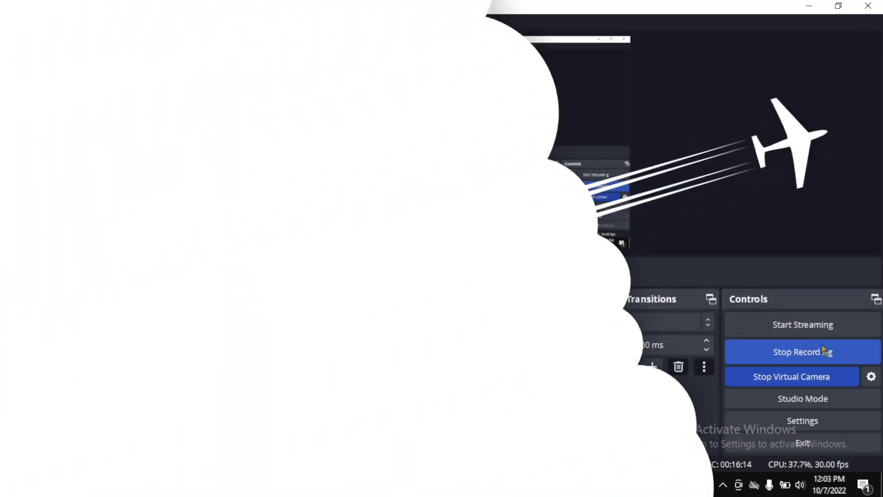